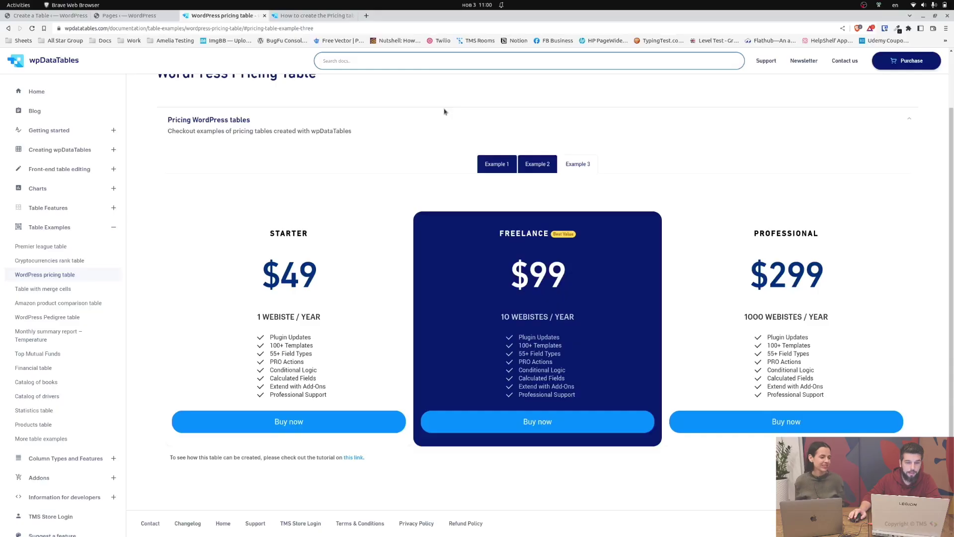
# Step: Browse the pricing table examples and pick the Starter/Freelance/Professional example #3
pyautogui.click(535, 169)
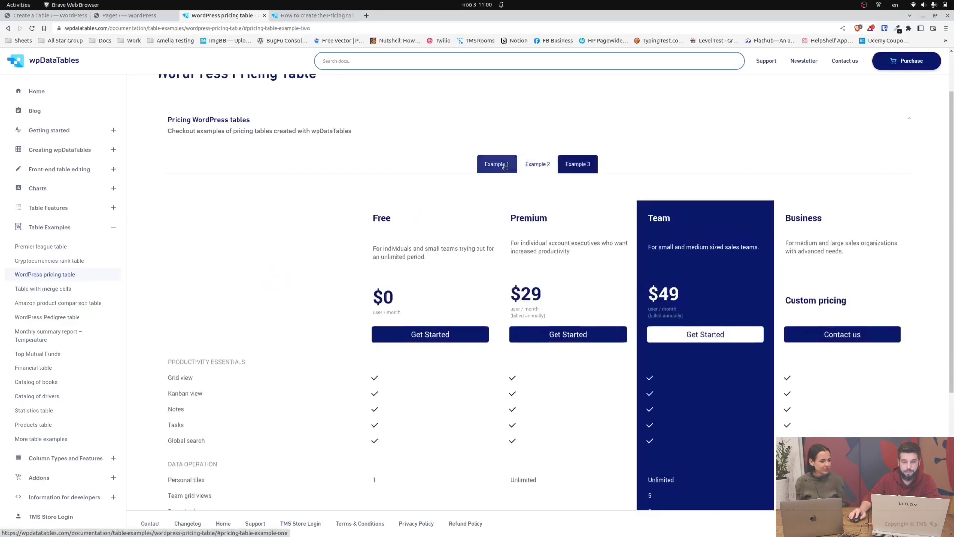
pyautogui.click(572, 165)
pyautogui.click(537, 226)
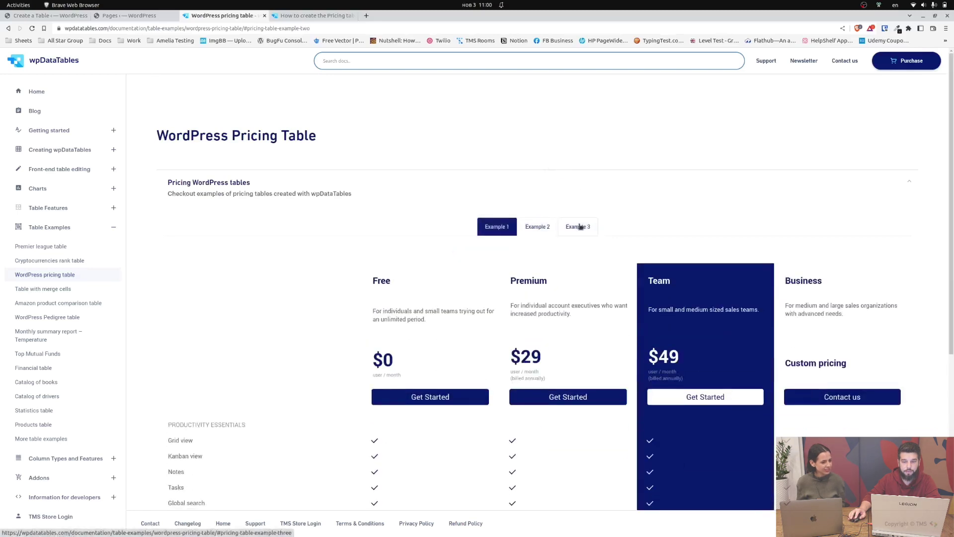
pyautogui.click(577, 226)
pyautogui.scroll(-2, 408, 261)
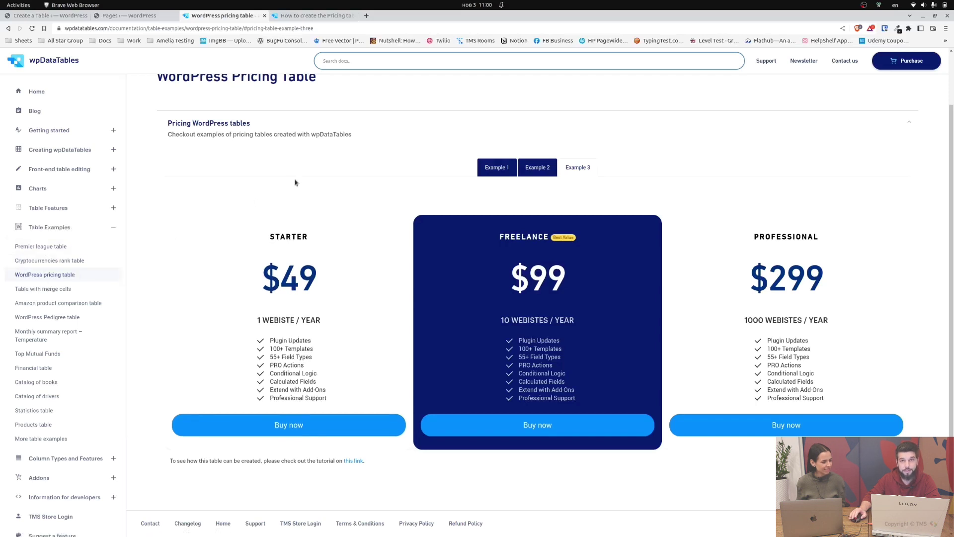
pyautogui.scroll(-3, 70, 323)
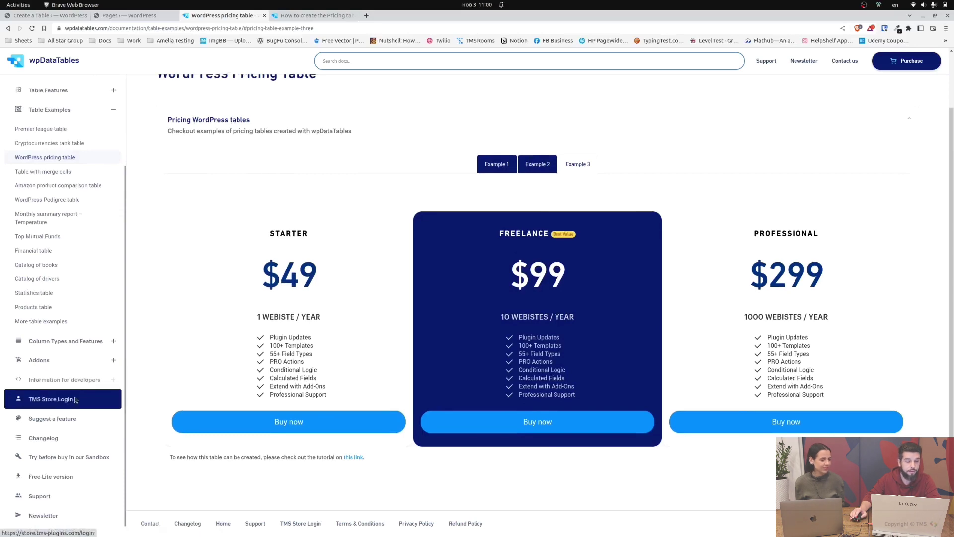
pyautogui.scroll(-1, 56, 472)
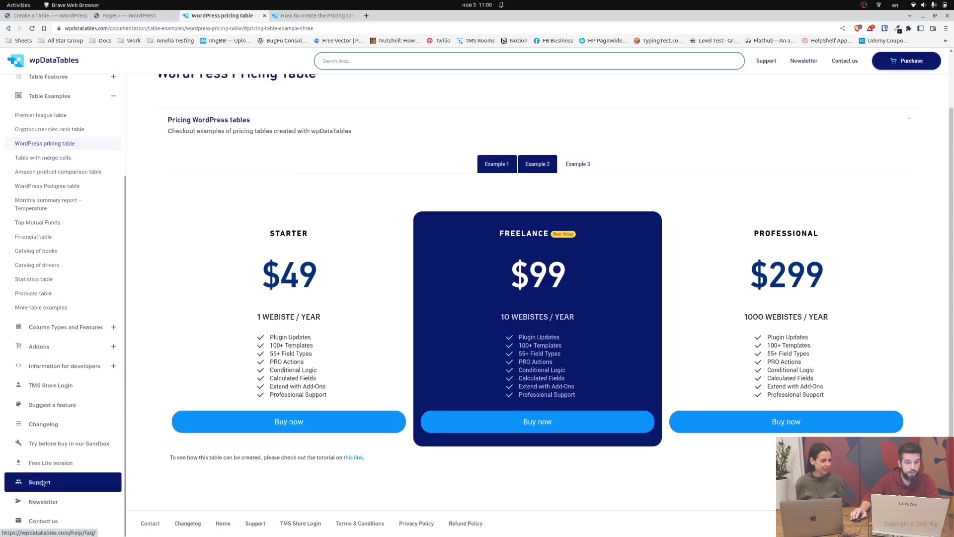
# Step: Bring up the 'How to create the Pricing table example #3?' article with its Cell 1–3 HTML
pyautogui.click(40, 482)
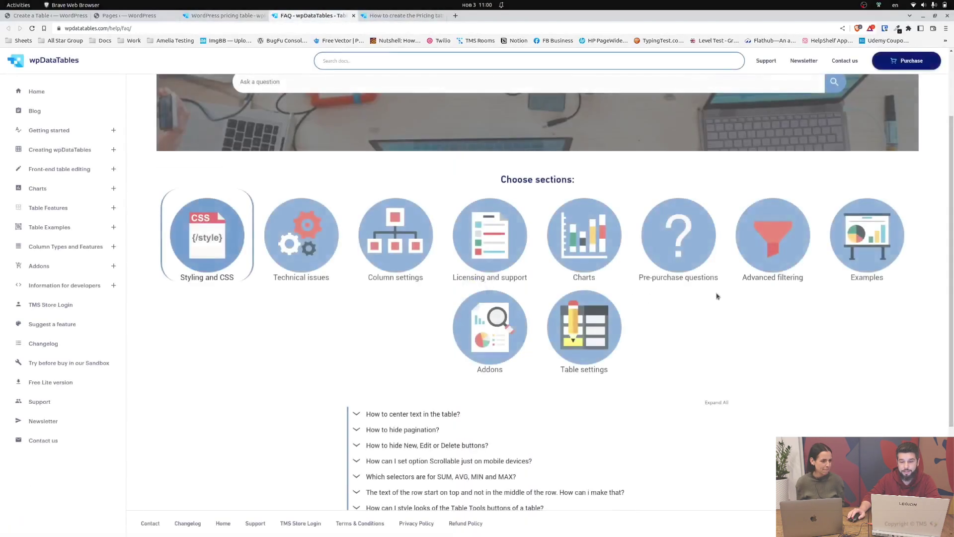
pyautogui.scroll(-1, 437, 393)
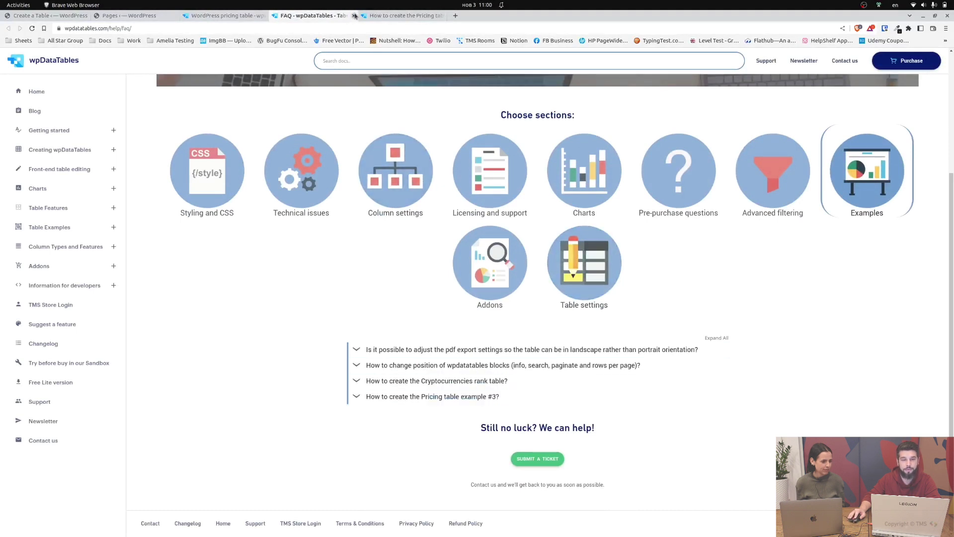
pyautogui.click(355, 16)
pyautogui.click(326, 15)
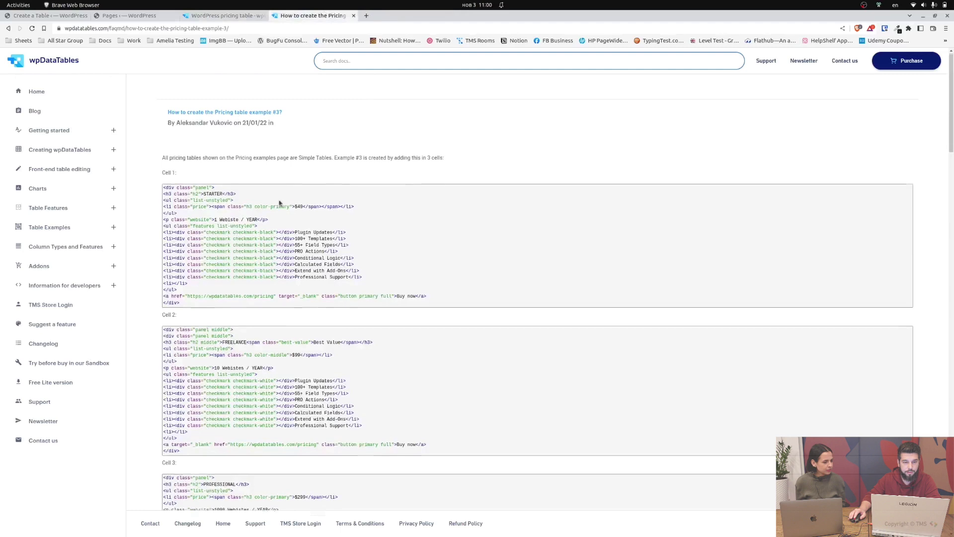
pyautogui.scroll(-5, 276, 202)
pyautogui.scroll(5, 290, 178)
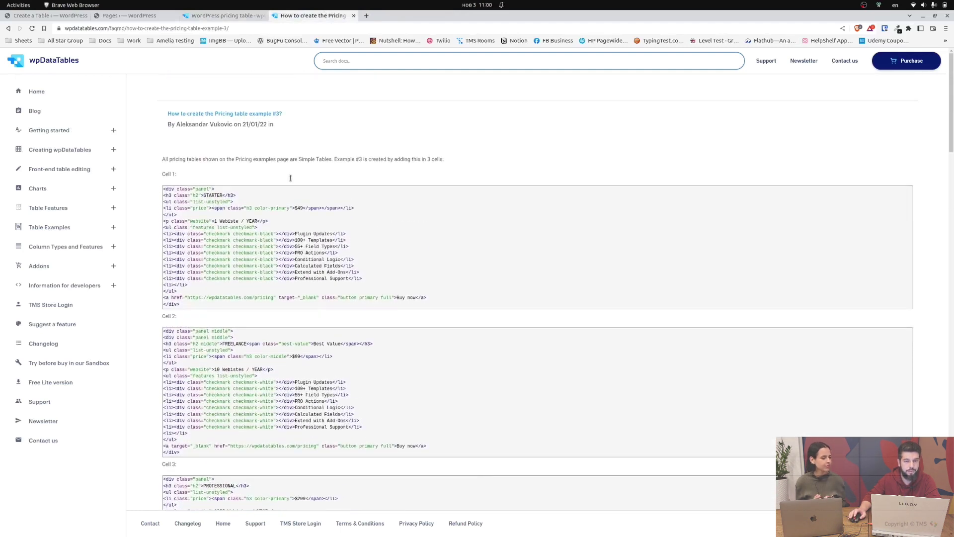
# Step: Generate a simple table from scratch named 'Pricing Table #3' with 3 columns and 1 row
pyautogui.click(65, 16)
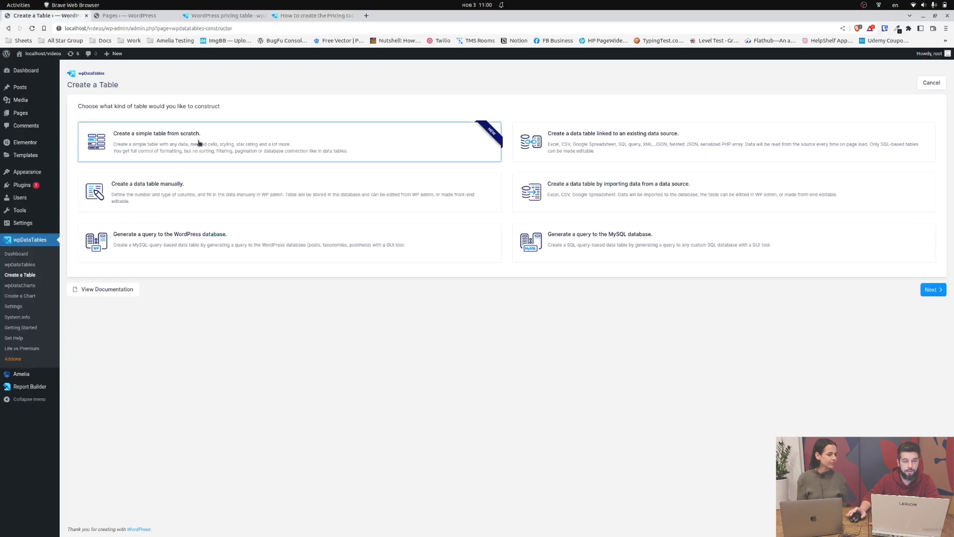
pyautogui.click(929, 290)
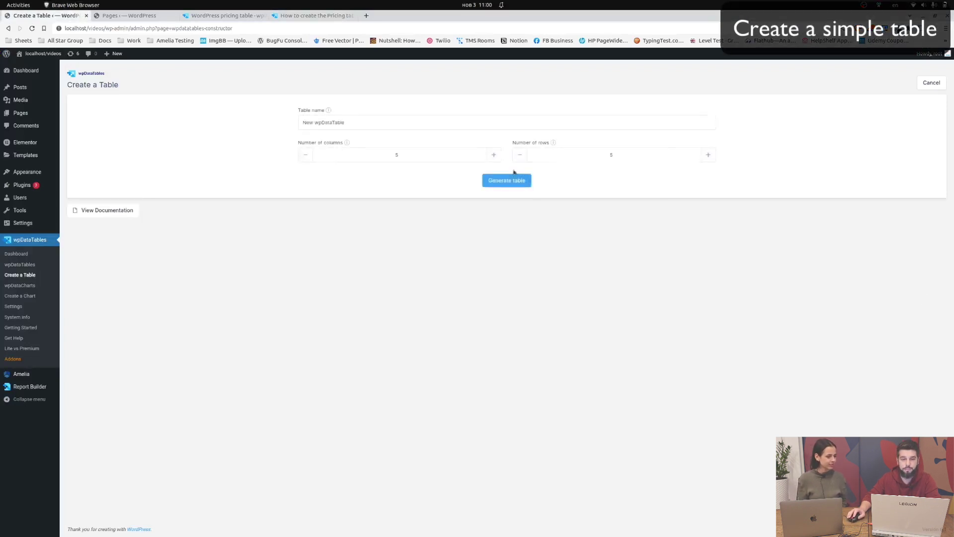
pyautogui.tripleClick(364, 120)
pyautogui.write('Pricing Table #3')
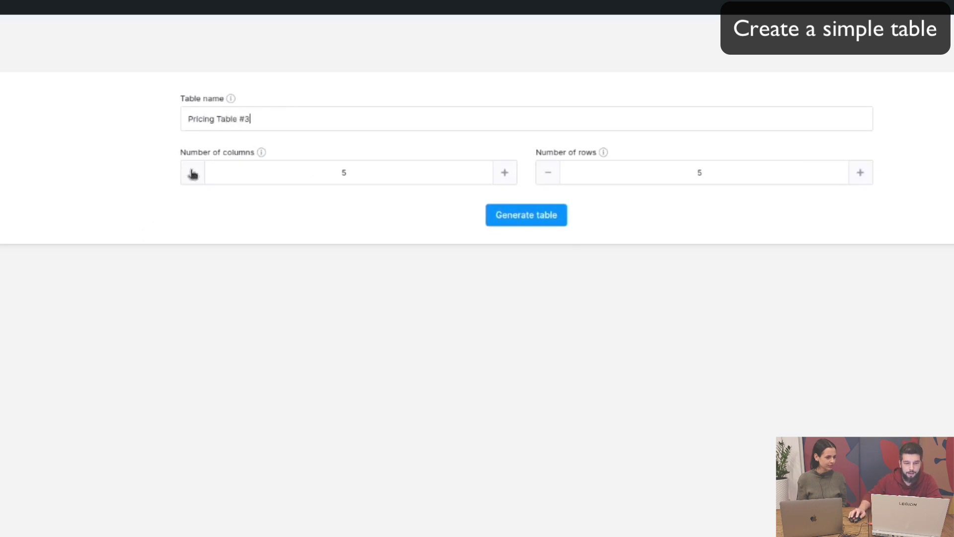
pyautogui.click(549, 172)
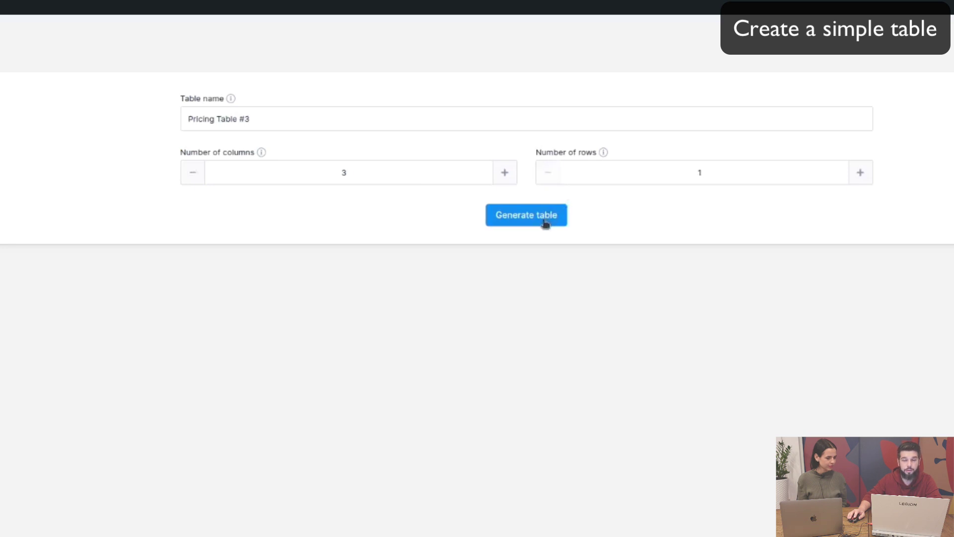
pyautogui.click(546, 222)
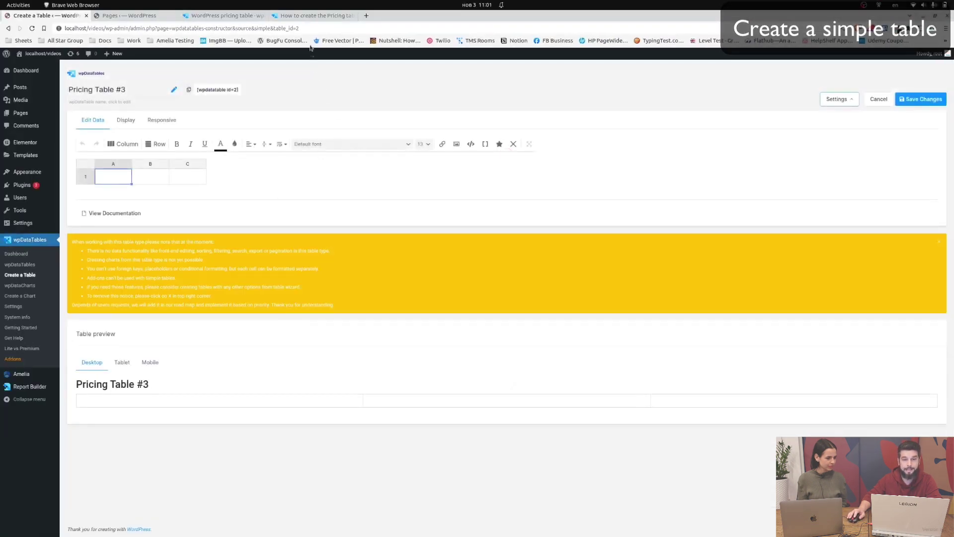
# Step: Copy the tutorial's Cell 1 Starter HTML into cell A1
pyautogui.click(310, 16)
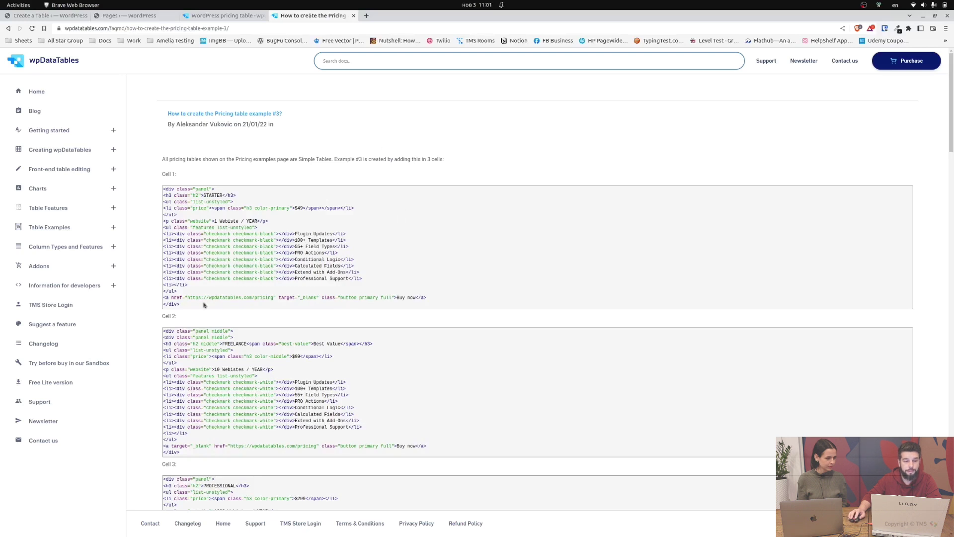
pyautogui.moveTo(203, 304); pyautogui.dragTo(165, 188)
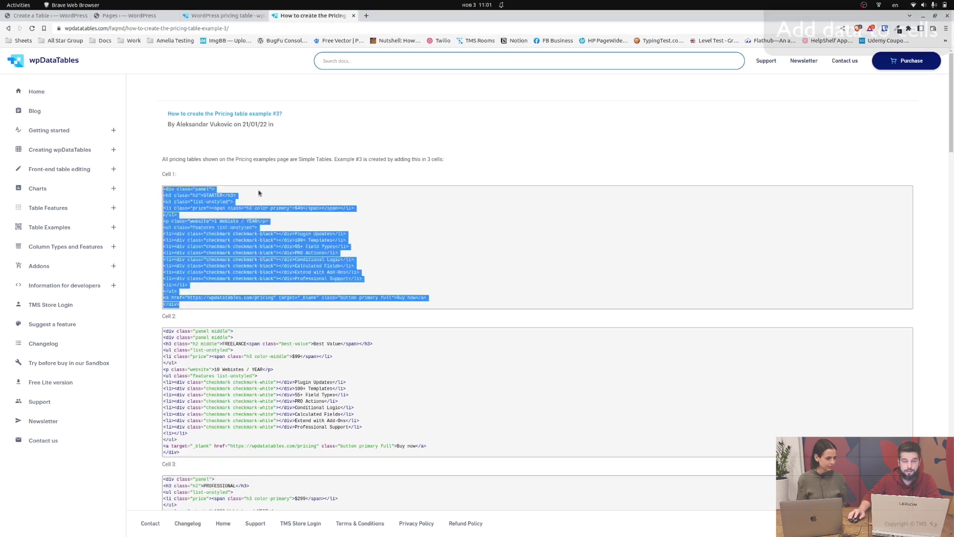
pyautogui.hotkey('ctrl', '1')
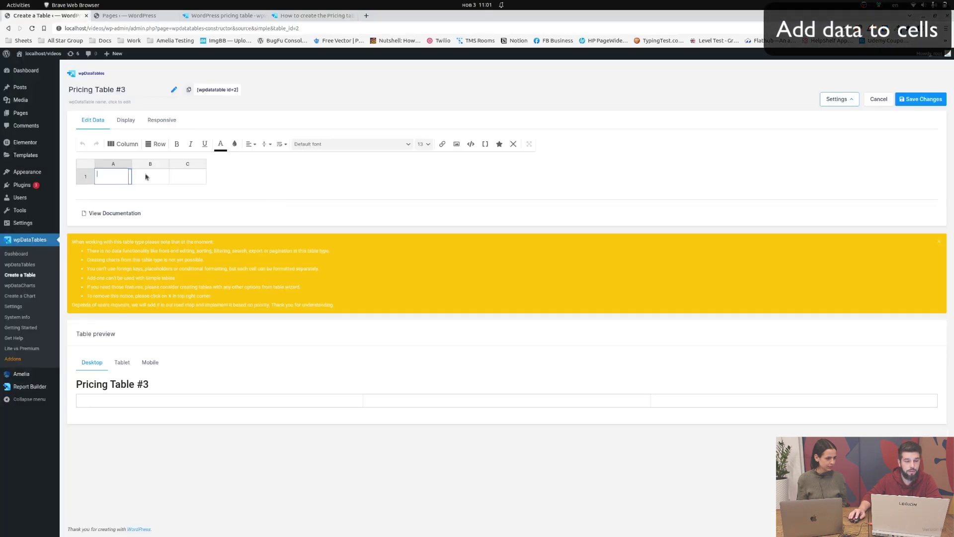
pyautogui.hotkey('ctrl', 'v')
# Step: Copy the tutorial's Cell 2 Freelance HTML into cell B1
pyautogui.hotkey('ctrl', '4')
pyautogui.moveTo(197, 451); pyautogui.dragTo(164, 332)
pyautogui.hotkey('ctrl', 'c')
pyautogui.hotkey('ctrl', '1')
pyautogui.click(152, 179)
pyautogui.hotkey('ctrl', 'v')
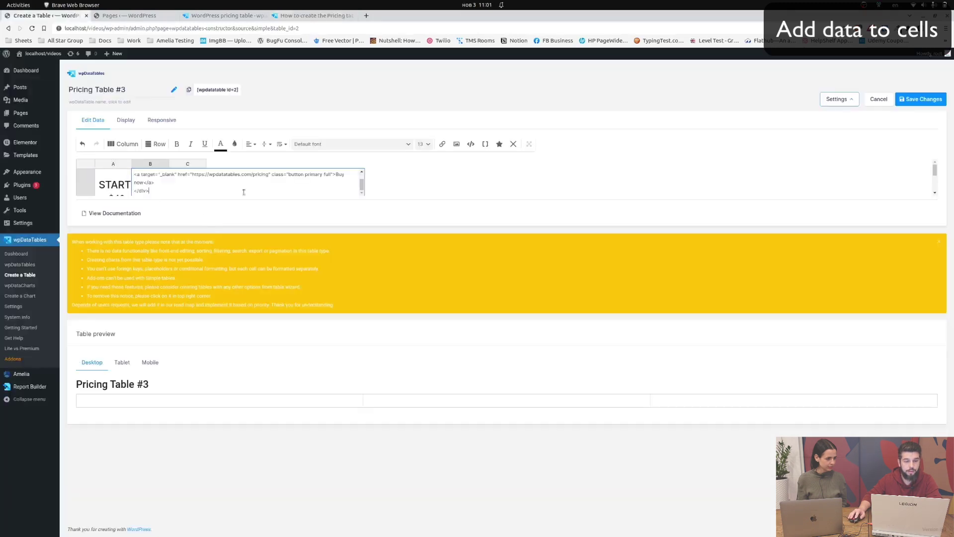
# Step: Paste the Cell 3 Professional HTML into cell C1 and save the table changes
pyautogui.hotkey('ctrl', '4')
pyautogui.scroll(-1, 241, 440)
pyautogui.scroll(-3, 241, 439)
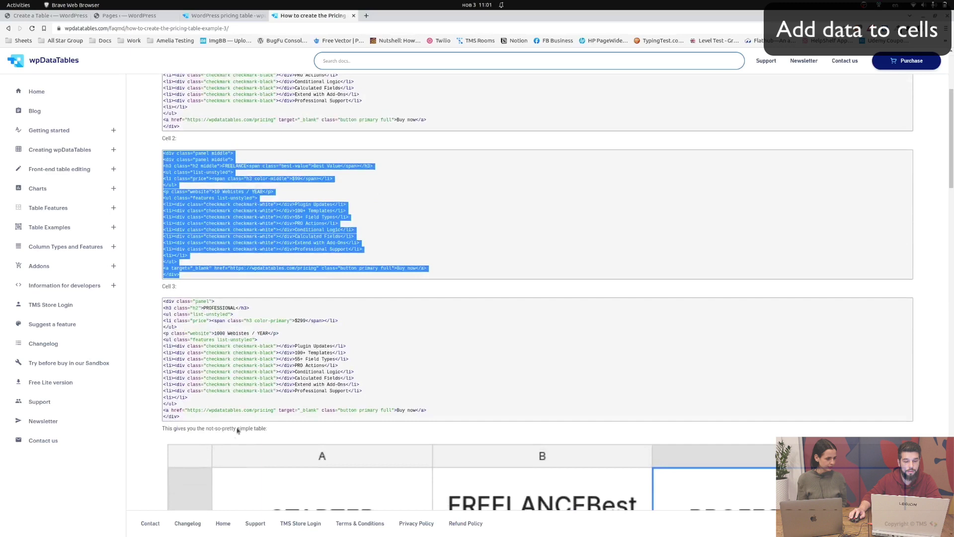
pyautogui.moveTo(218, 419); pyautogui.dragTo(164, 300)
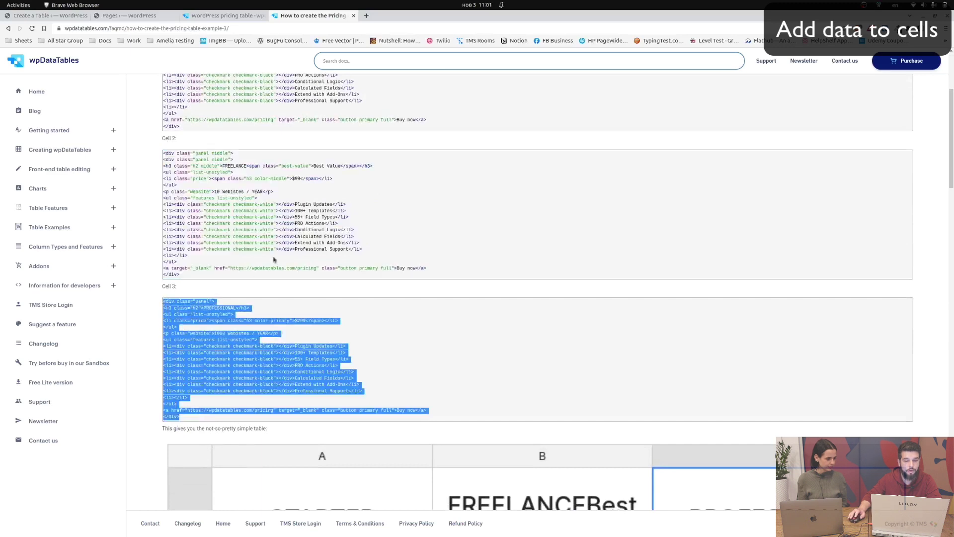
pyautogui.hotkey('ctrl', 'c')
pyautogui.hotkey('ctrl', '1')
pyautogui.click(426, 184)
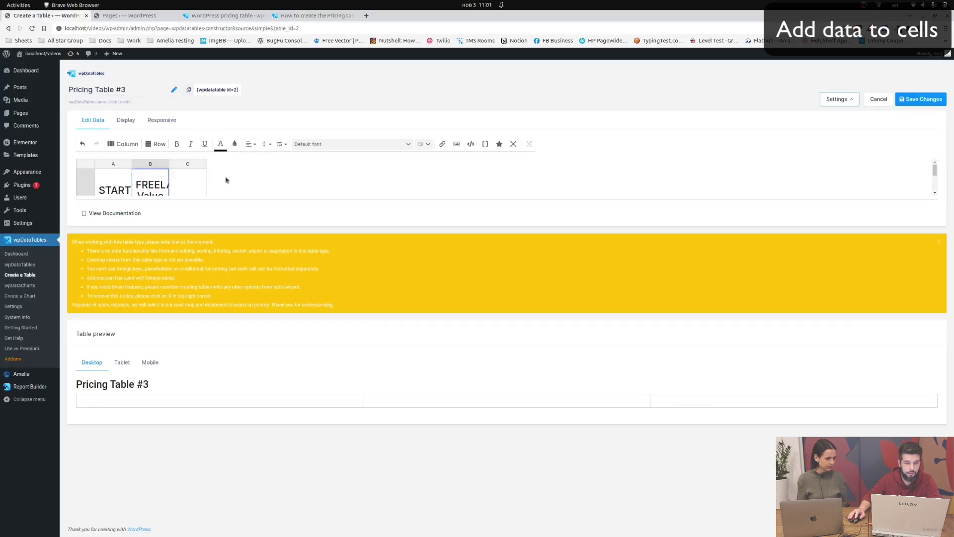
pyautogui.click(181, 187)
pyautogui.hotkey('ctrl', 'v')
pyautogui.click(457, 182)
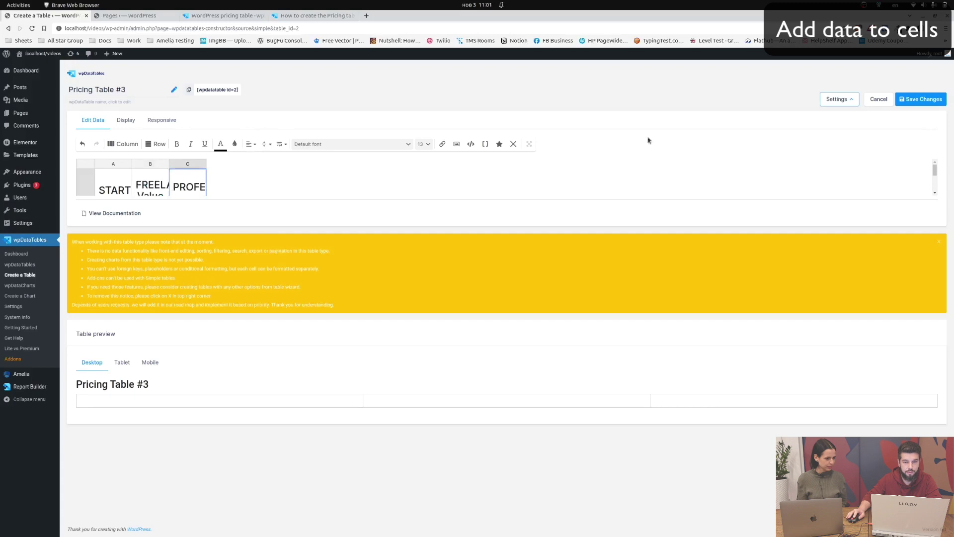
pyautogui.click(899, 103)
# Step: Scroll through the tutorial's CSS block, glance at the finished example, then switch to WordPress Pages
pyautogui.scroll(-5, 474, 313)
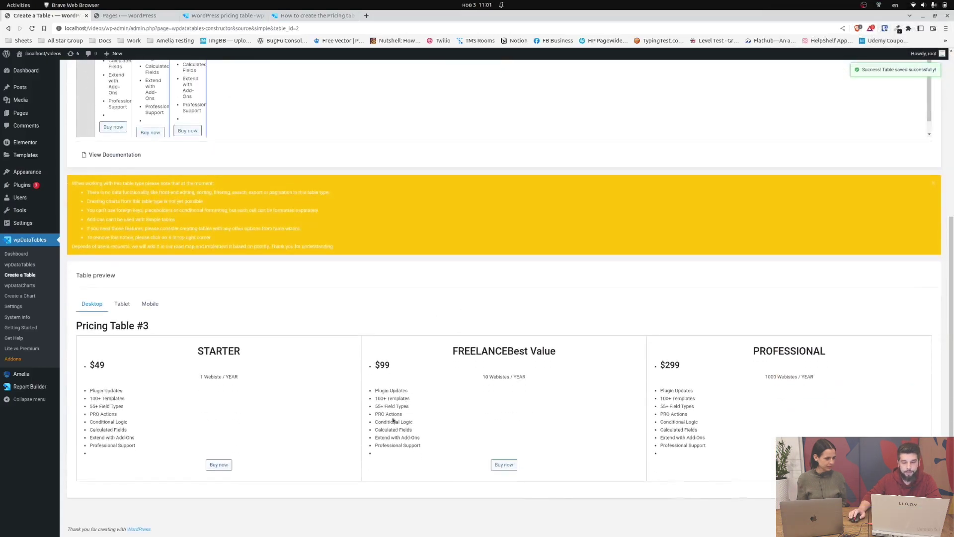
pyautogui.hotkey('ctrl', '4')
pyautogui.scroll(-5, 435, 373)
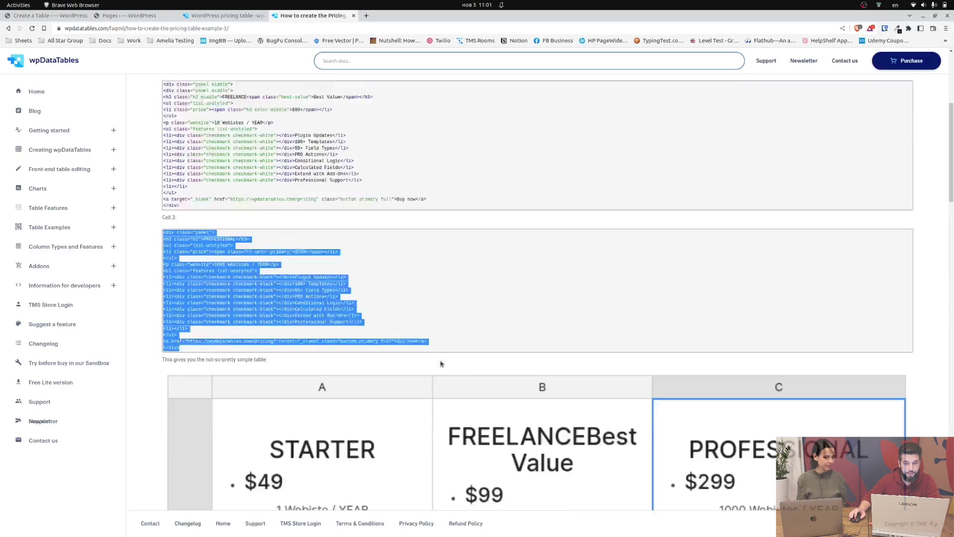
pyautogui.scroll(-6, 331, 350)
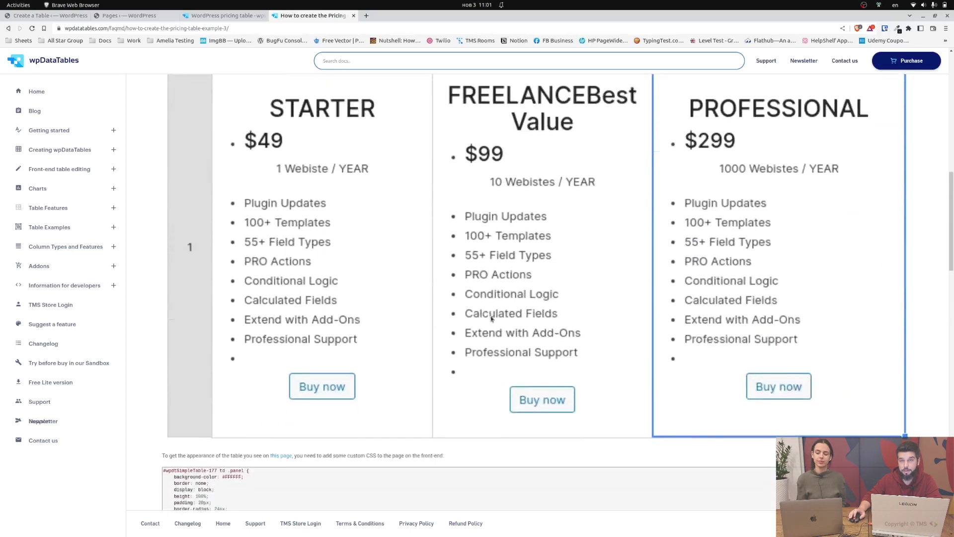
pyautogui.scroll(-2, 351, 315)
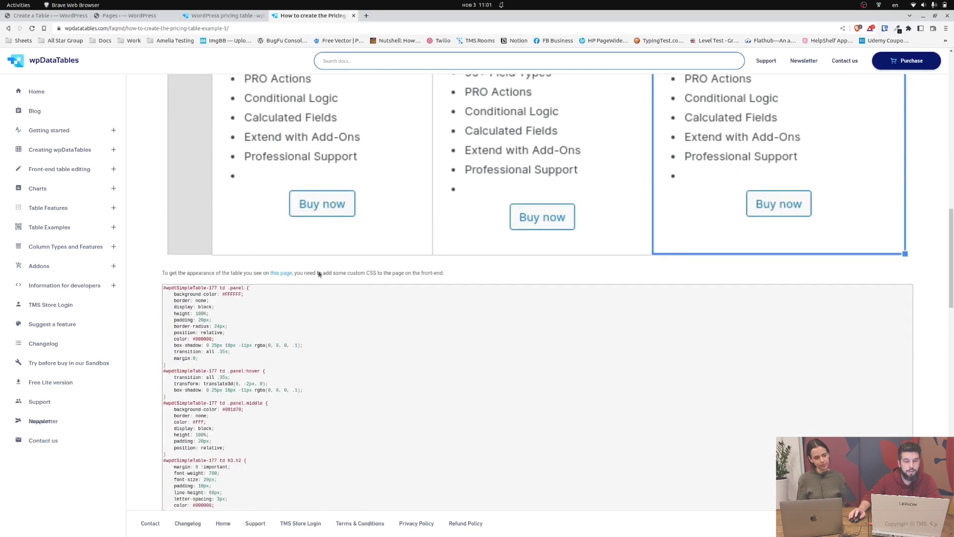
pyautogui.click(238, 15)
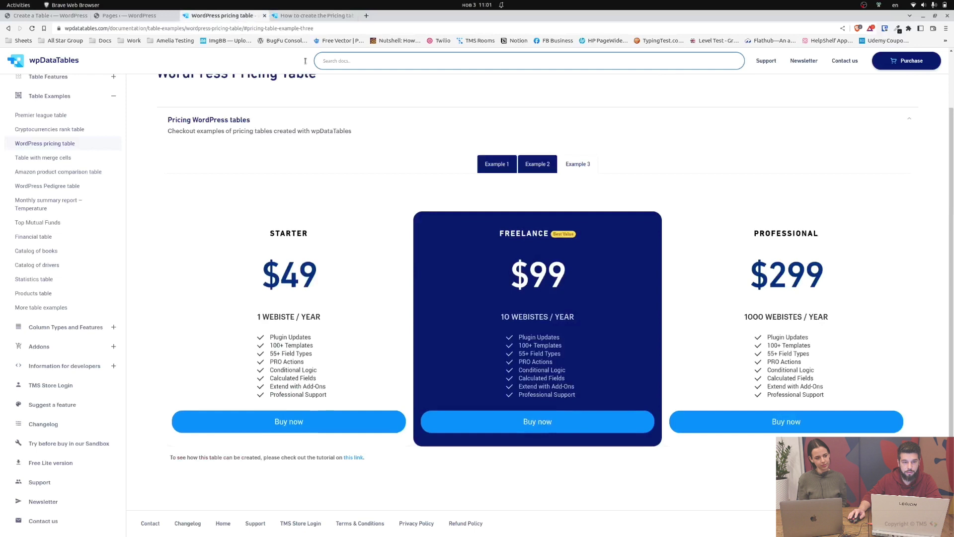
pyautogui.click(298, 16)
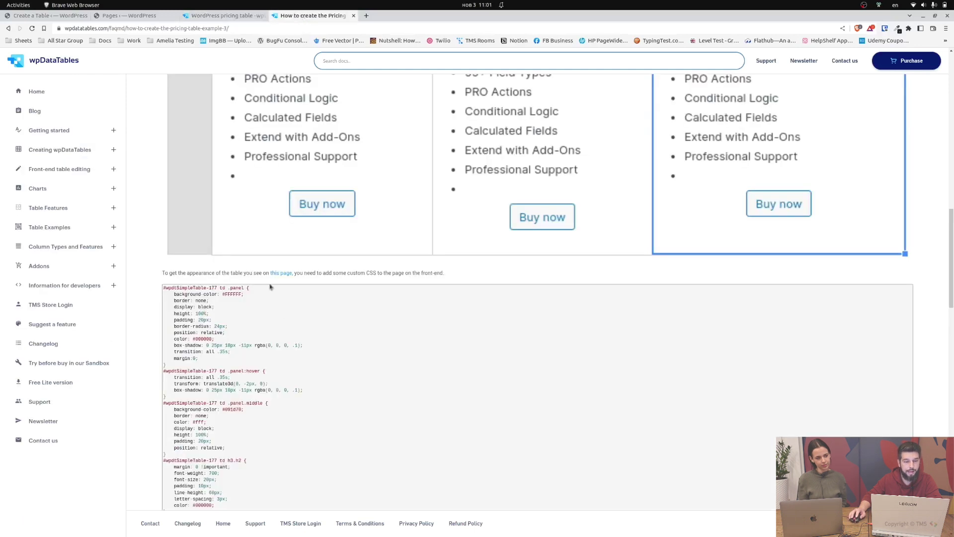
pyautogui.click(114, 15)
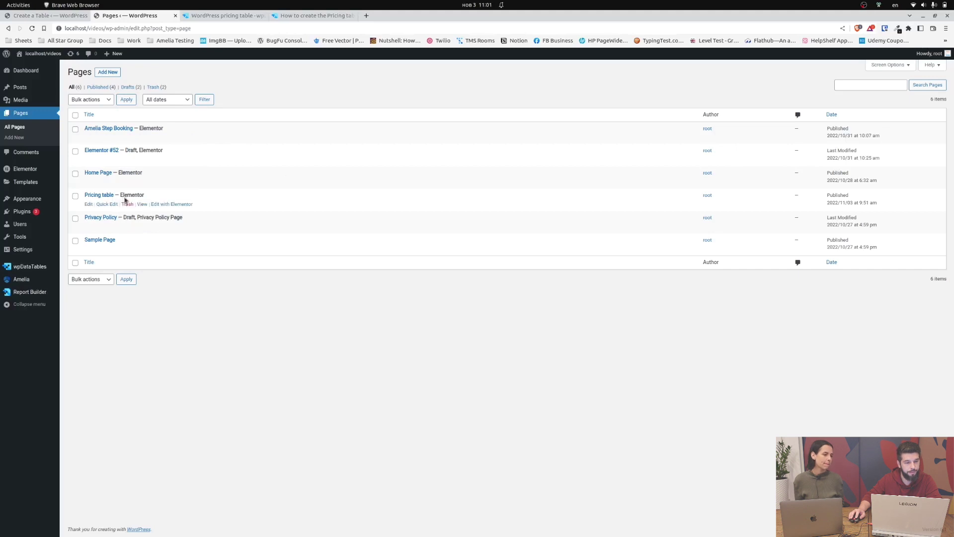
# Step: Edit 'Pricing table' in Elementor, adding a one-column section with a wpDataTables widget set to Pricing Table #3
pyautogui.click(170, 204)
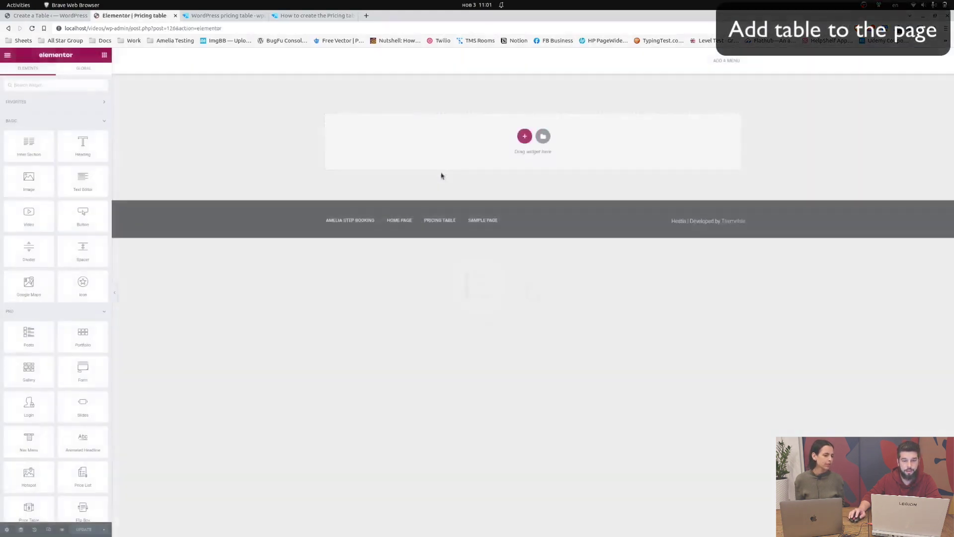
pyautogui.click(525, 136)
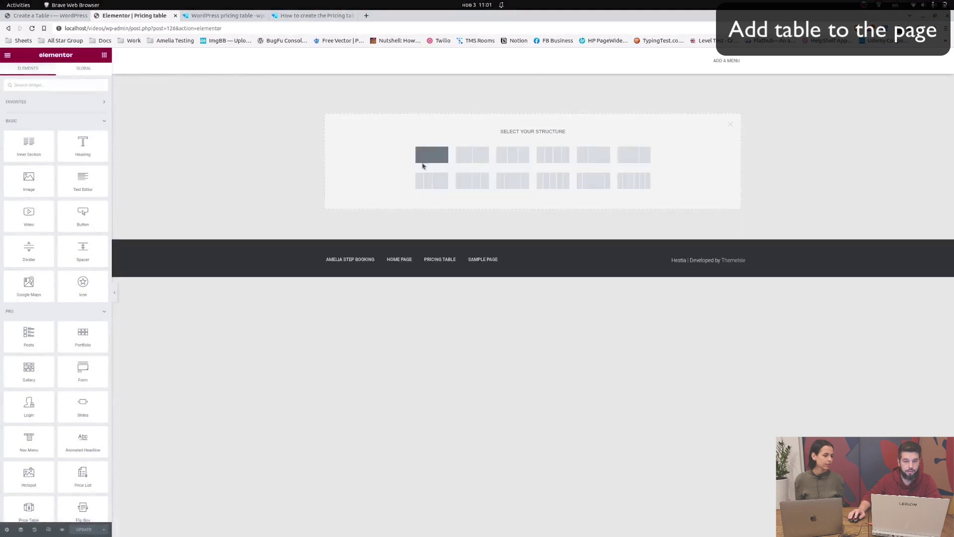
pyautogui.click(425, 157)
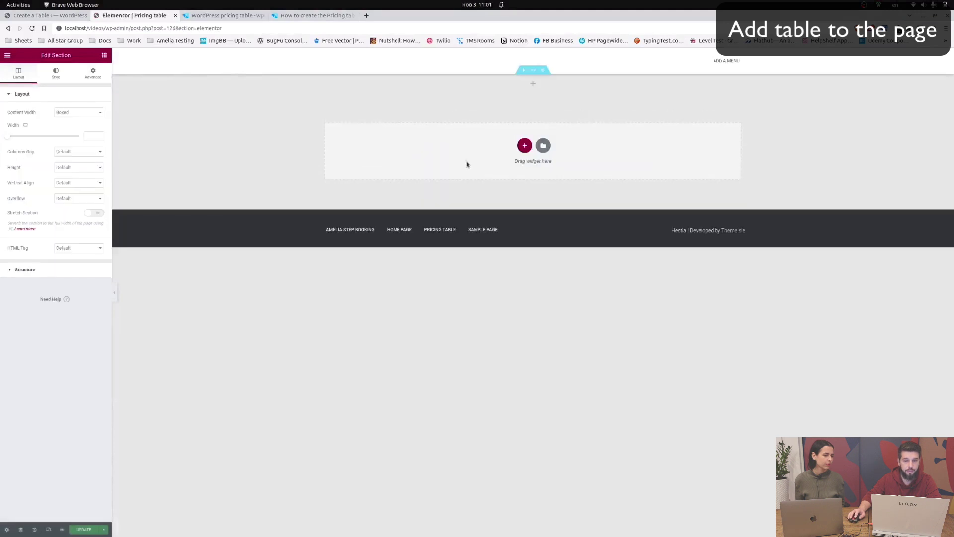
pyautogui.click(533, 84)
pyautogui.write('wpd')
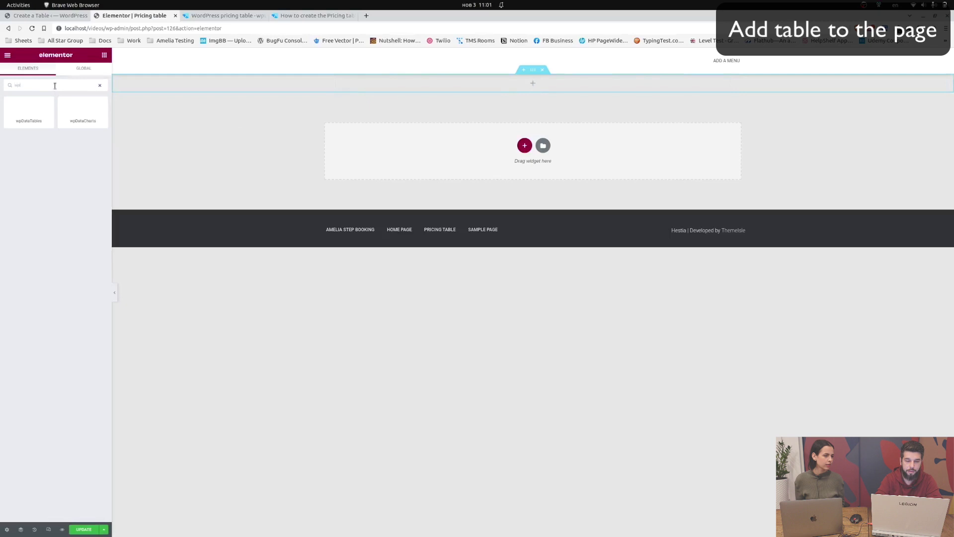
pyautogui.moveTo(29, 112); pyautogui.dragTo(535, 83)
pyautogui.click(98, 113)
pyautogui.click(87, 137)
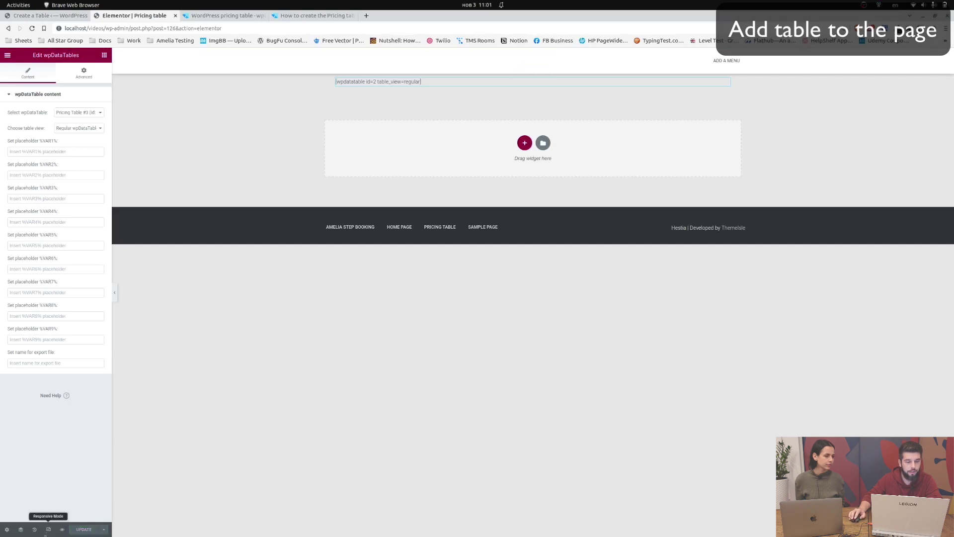
# Step: Preview the page, then select the tutorial's pricing table CSS block
pyautogui.click(62, 529)
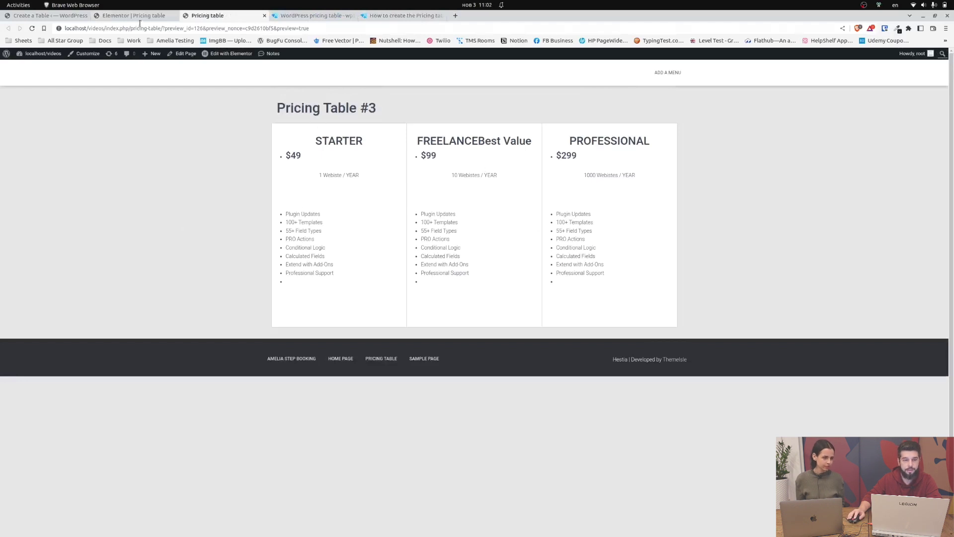
pyautogui.click(419, 19)
pyautogui.scroll(-1, 185, 271)
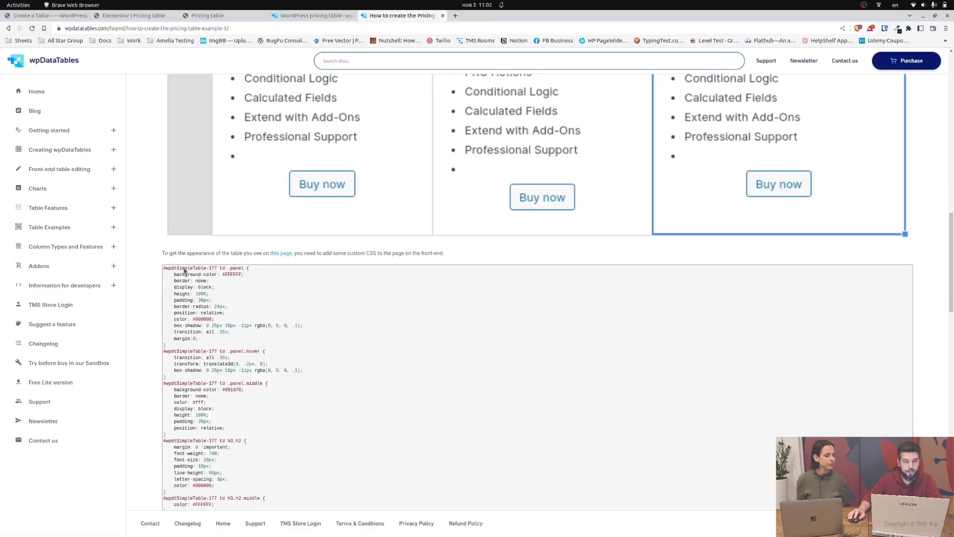
pyautogui.moveTo(163, 269); pyautogui.dragTo(232, 425)
pyautogui.scroll(-10, 308, 351)
pyautogui.scroll(-15, 314, 377)
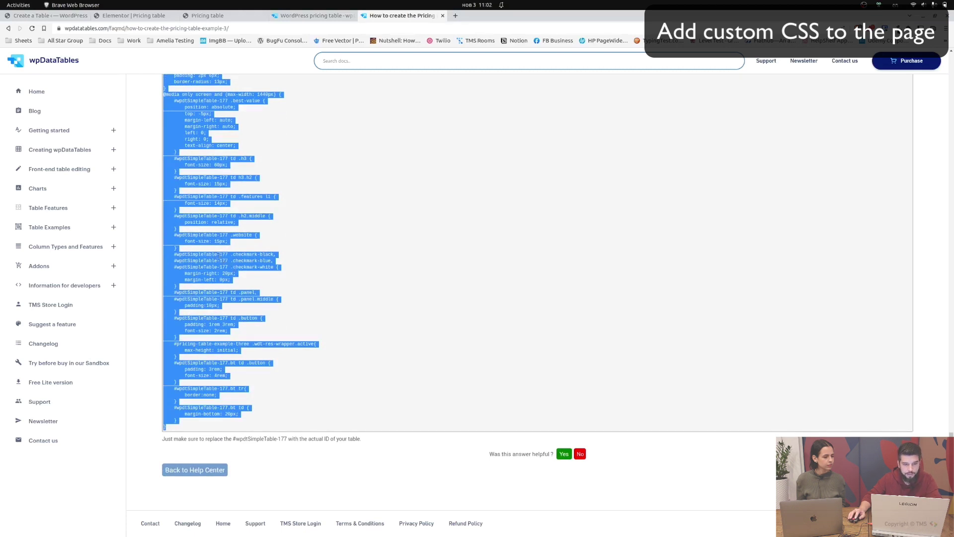
# Step: Pick out the table ID 177 in a CSS selector and check the editor's table ID 2
pyautogui.click(219, 254)
pyautogui.doubleClick(225, 254)
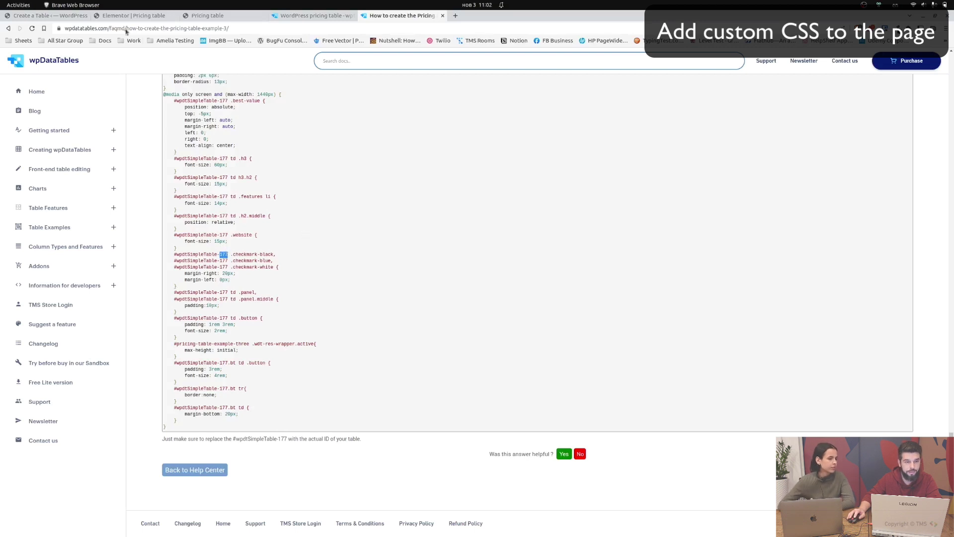
pyautogui.click(59, 22)
pyautogui.scroll(5, 286, 261)
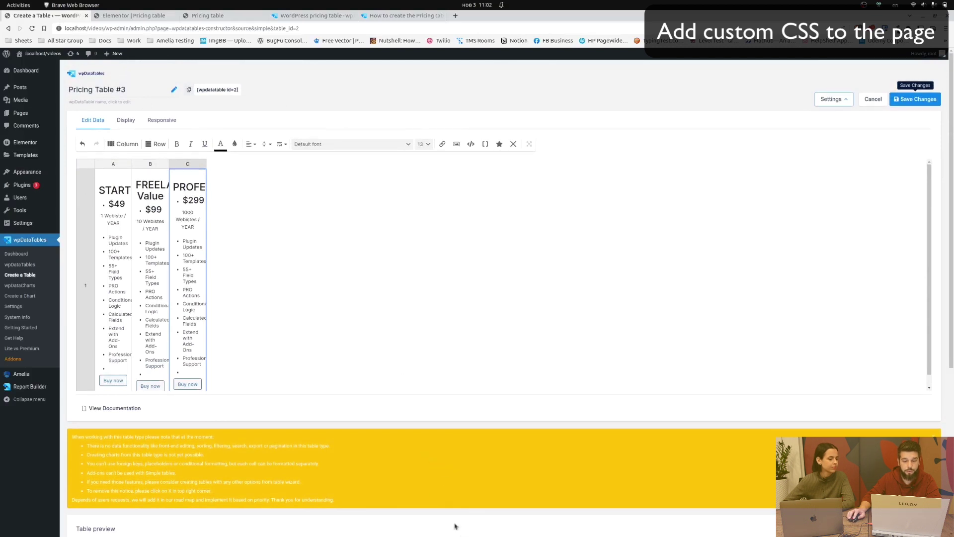
# Step: Replace every '-177' in the CSS file with '-2' and select the whole stylesheet
pyautogui.click(565, 524)
pyautogui.scroll(-10, 397, 283)
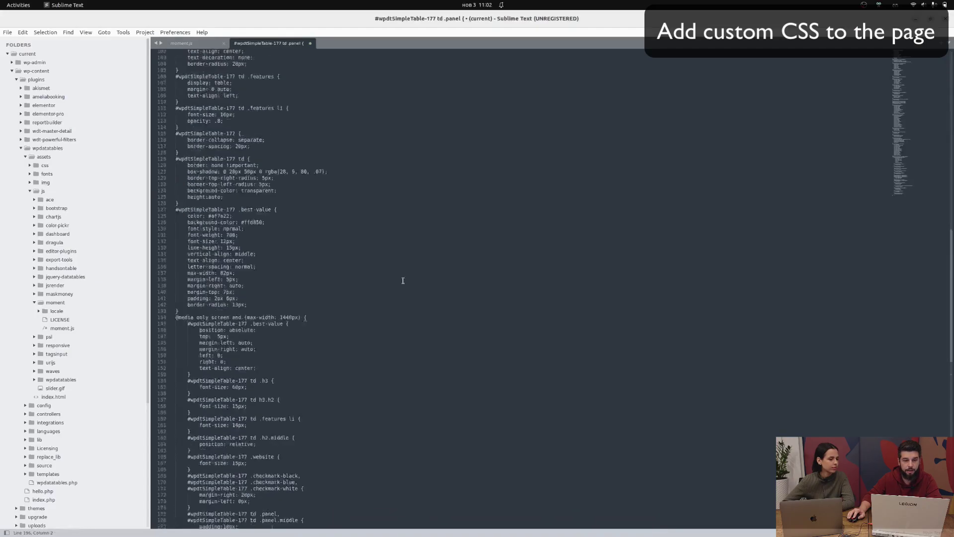
pyautogui.hotkey('ctrl', 'f')
pyautogui.write('-177')
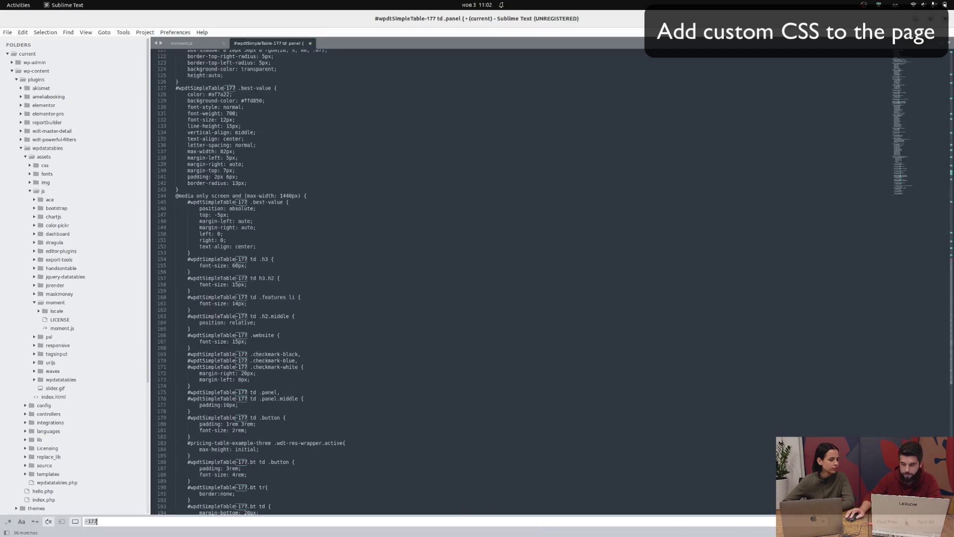
pyautogui.hotkey('alt', 'Return')
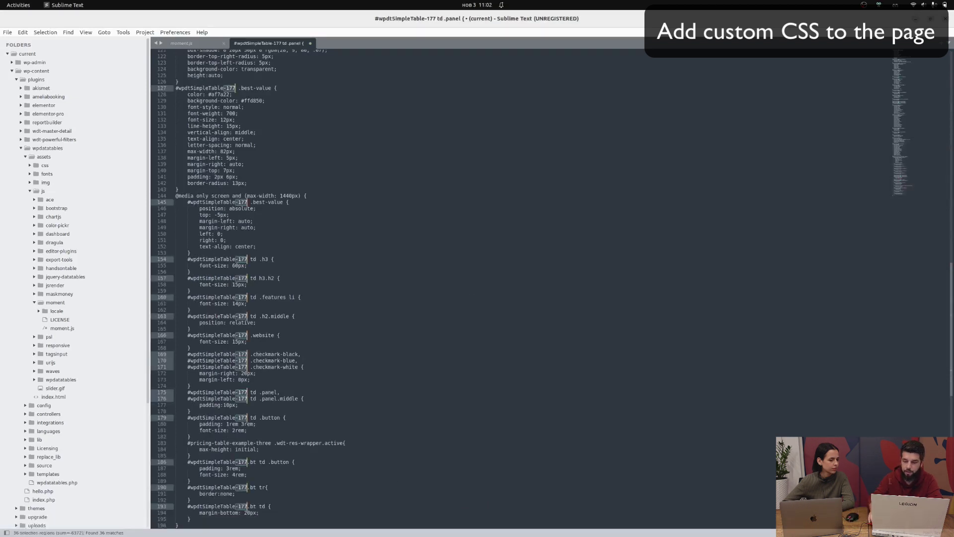
pyautogui.write('-2')
pyautogui.hotkey('ctrl', 'a')
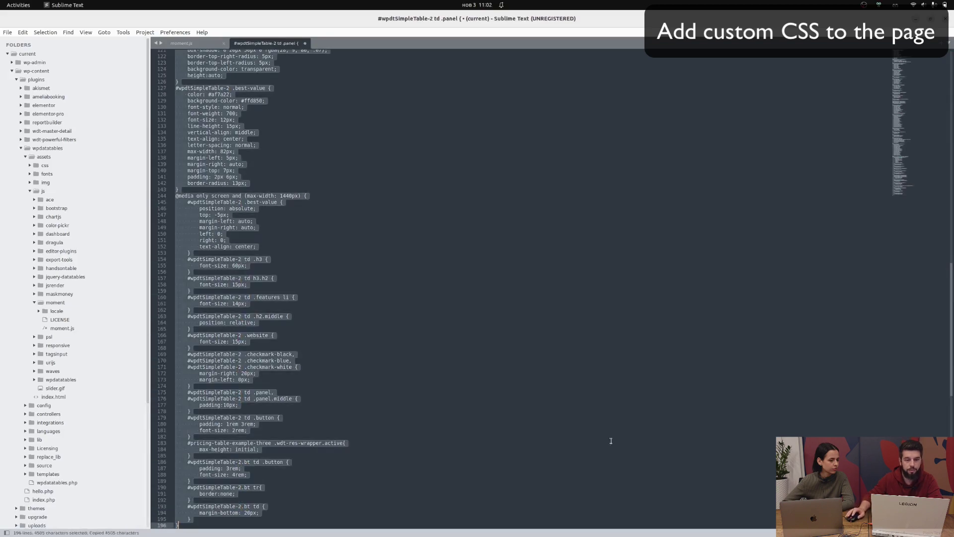
pyautogui.hotkey('alt', 'Tab')
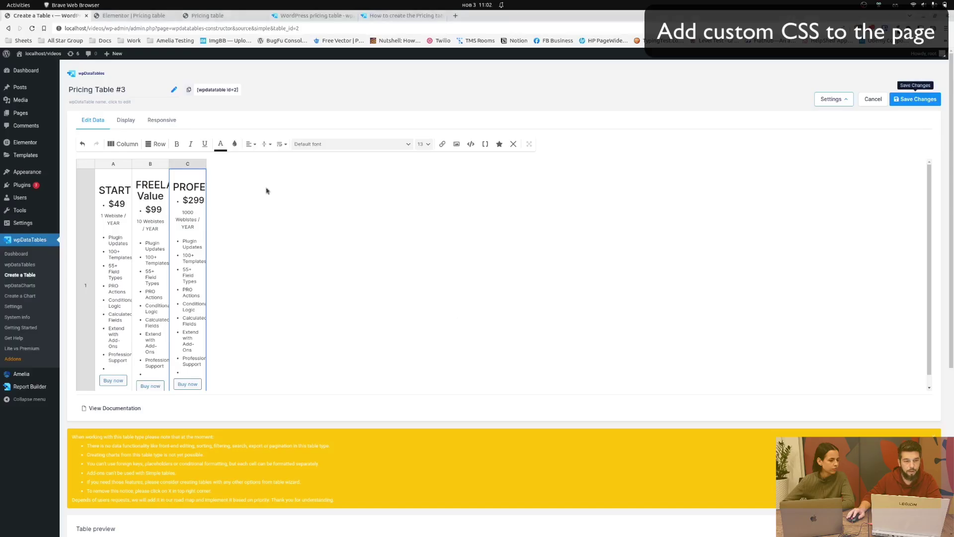
# Step: Add another single-column section and drop in the HTML widget found by searching 'code'
pyautogui.click(144, 18)
pyautogui.click(524, 143)
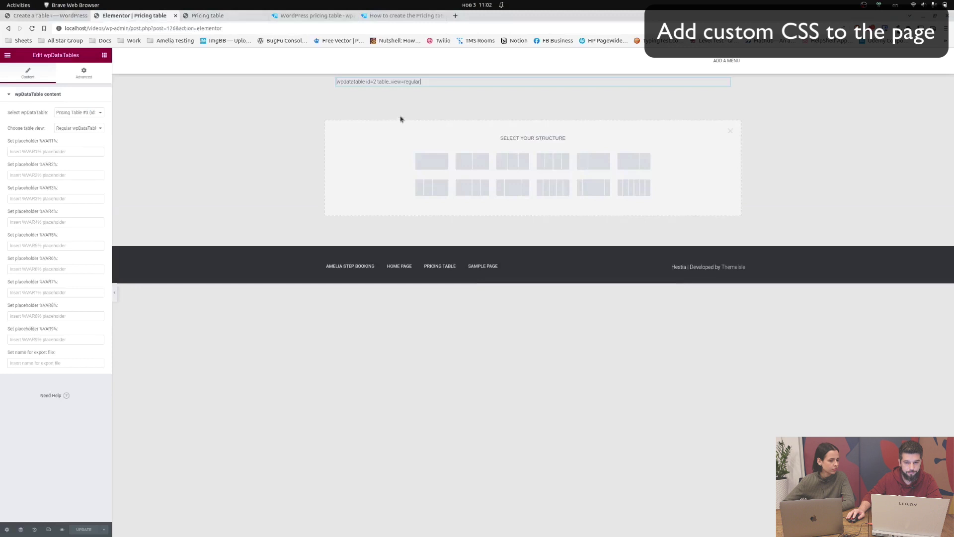
pyautogui.click(433, 159)
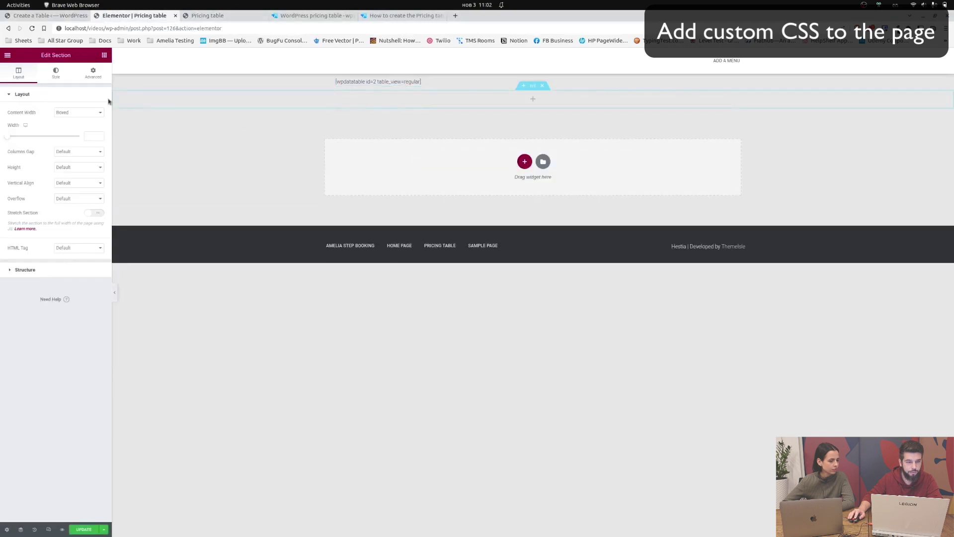
pyautogui.click(527, 103)
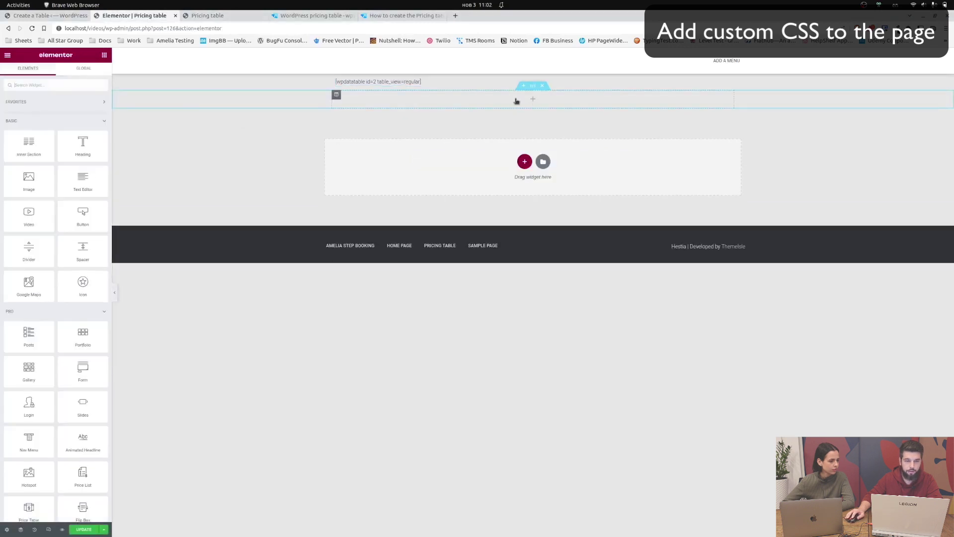
pyautogui.click(29, 85)
pyautogui.write('code')
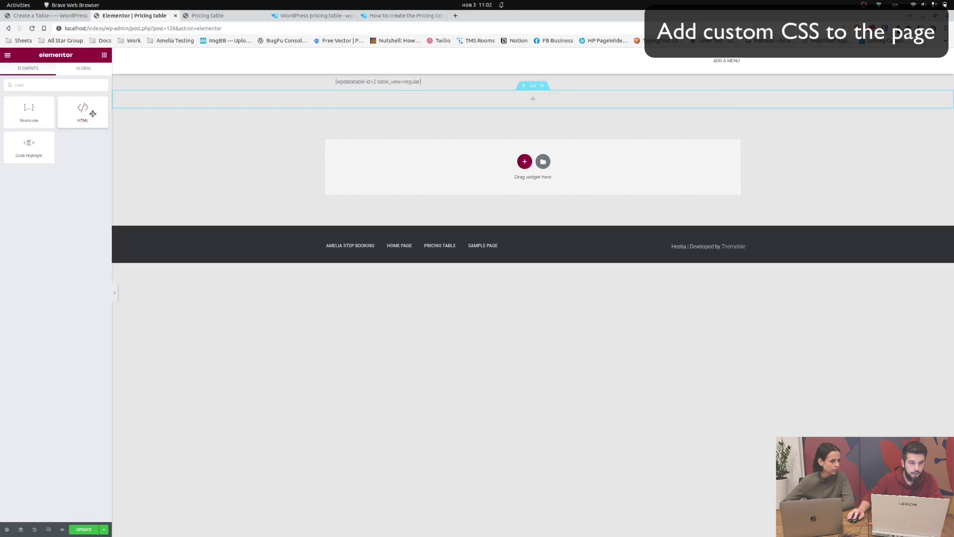
pyautogui.moveTo(93, 113); pyautogui.dragTo(532, 100)
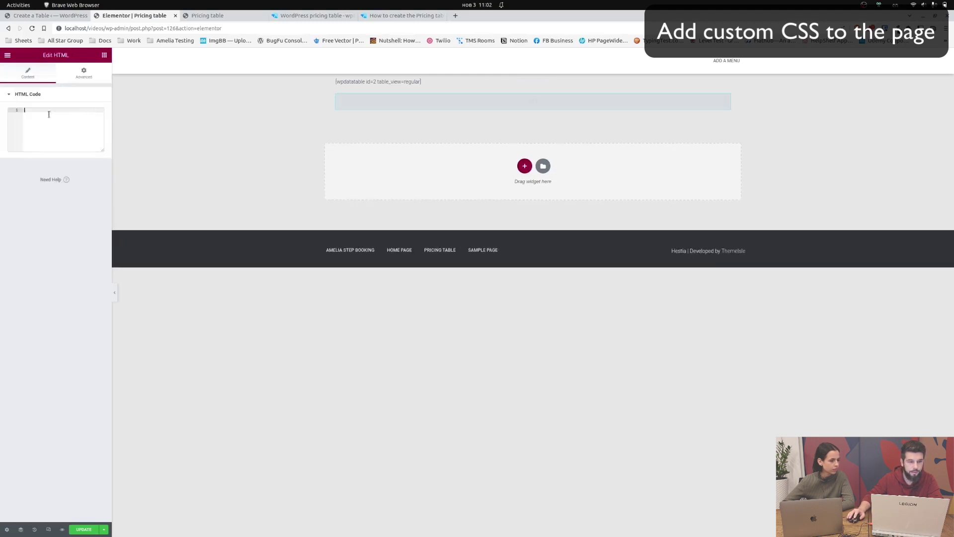
# Step: Enter a <style> block and paste the #wpdtSimpleTable-2 CSS rules inside it
pyautogui.write('<style>')
pyautogui.press('Return')
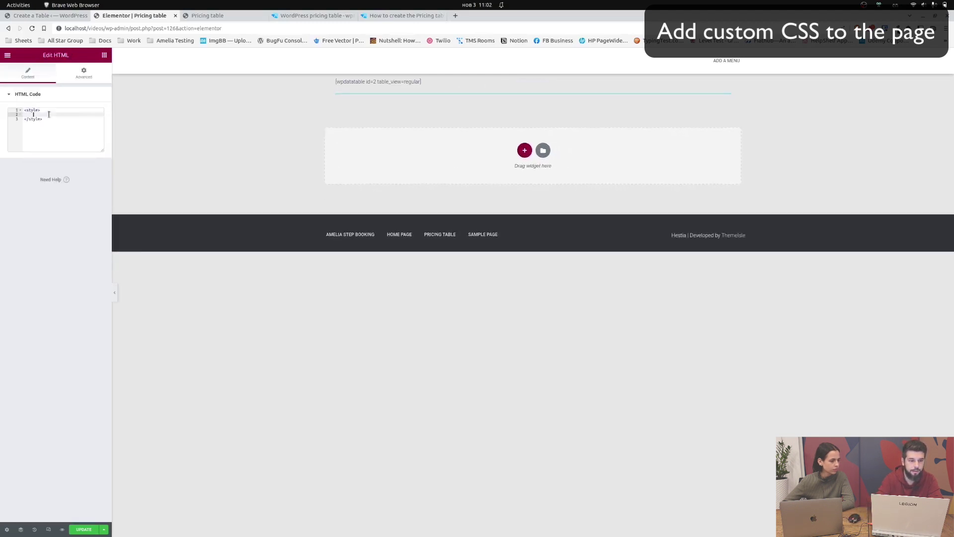
pyautogui.hotkey('ctrl', 'v')
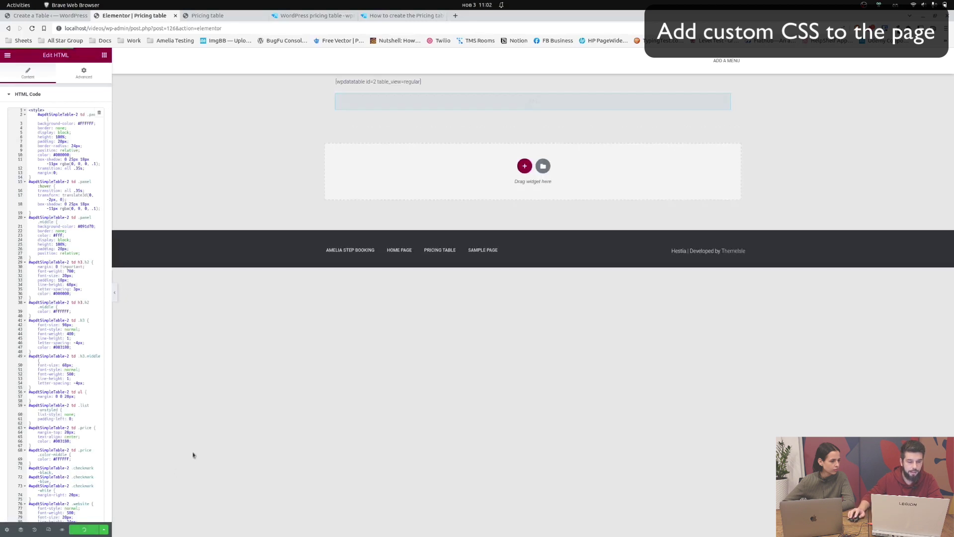
pyautogui.click(210, 18)
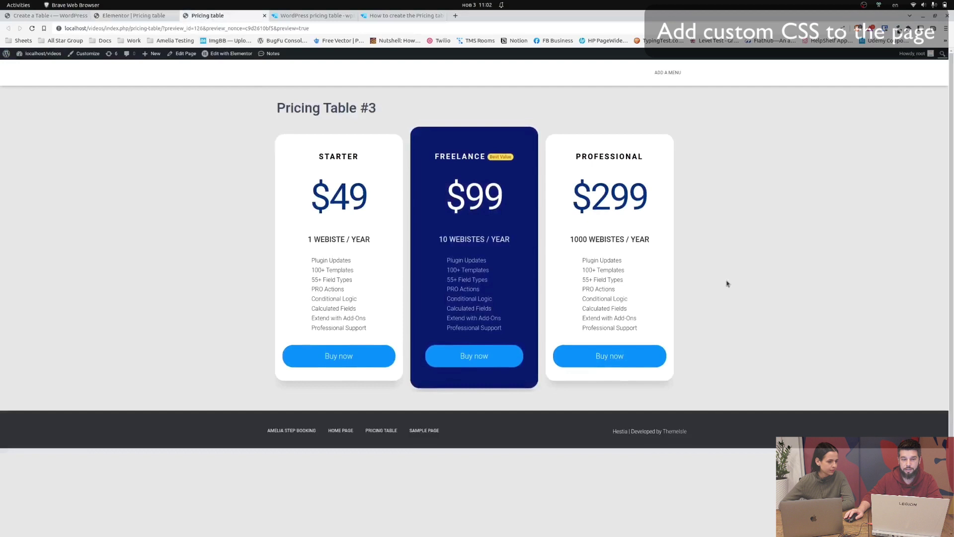
pyautogui.click(306, 15)
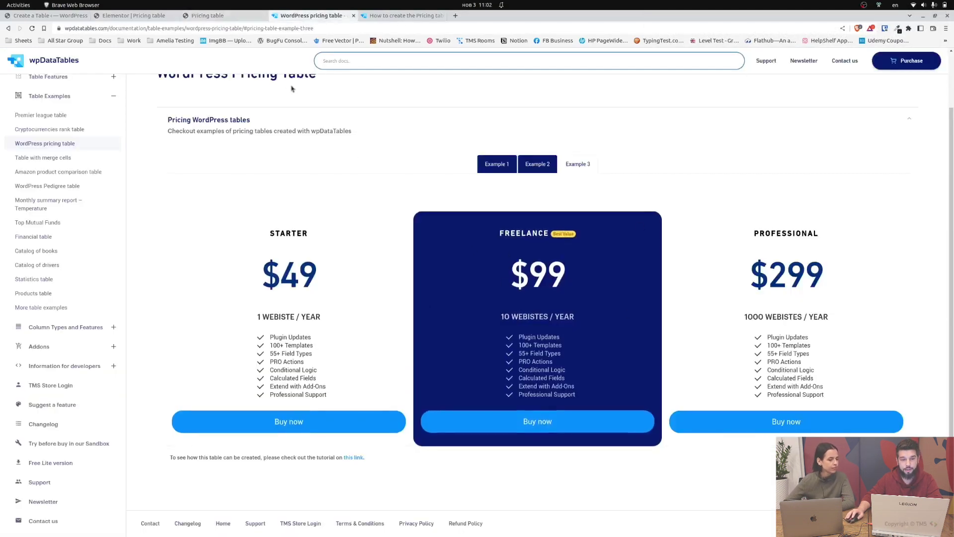
pyautogui.click(240, 17)
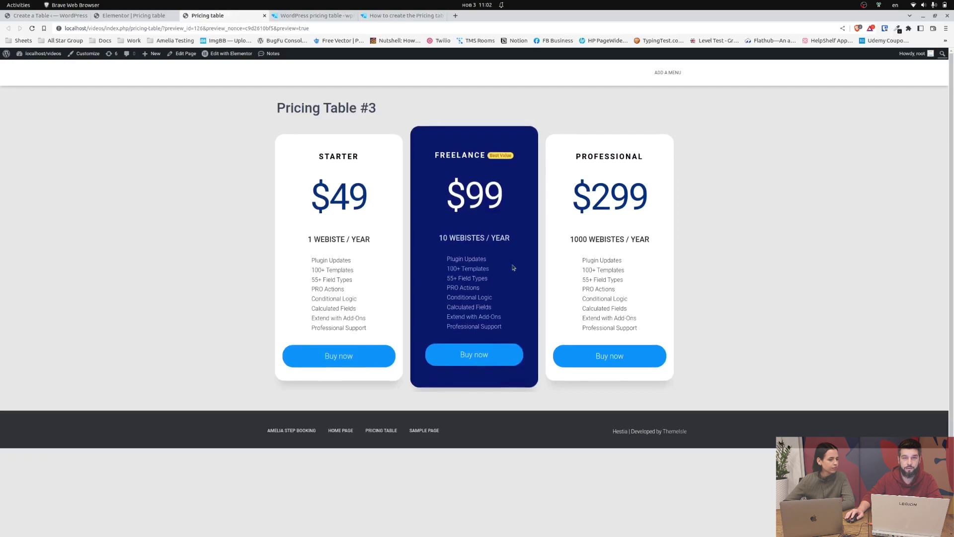
# Step: Set the wpDataTables widget's Advanced width to Full Width (100%) and reload the preview
pyautogui.click(138, 15)
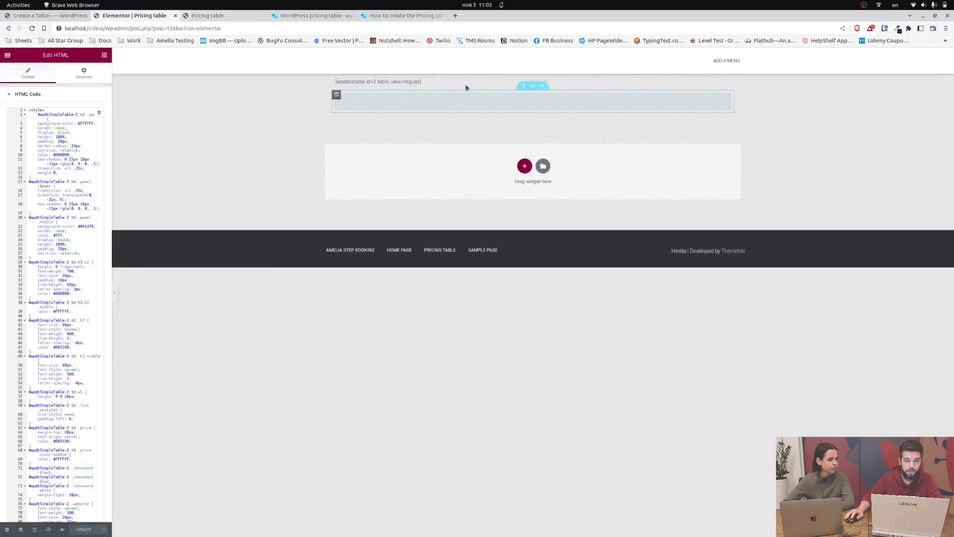
pyautogui.click(460, 81)
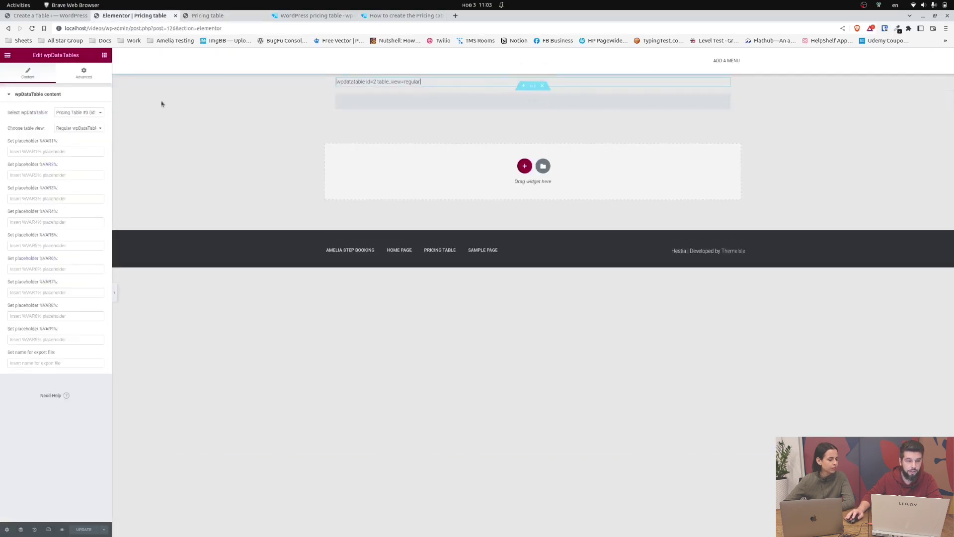
pyautogui.click(82, 79)
pyautogui.click(93, 175)
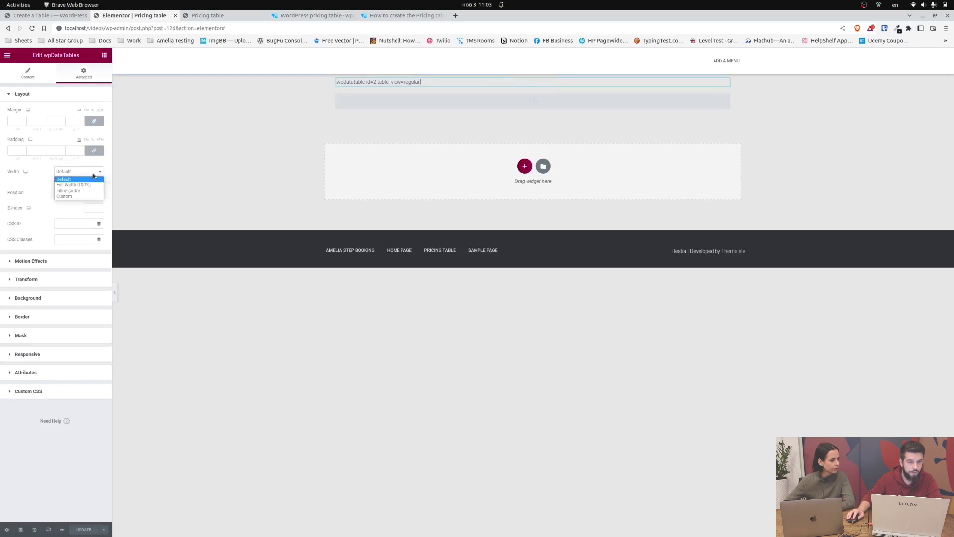
pyautogui.click(74, 179)
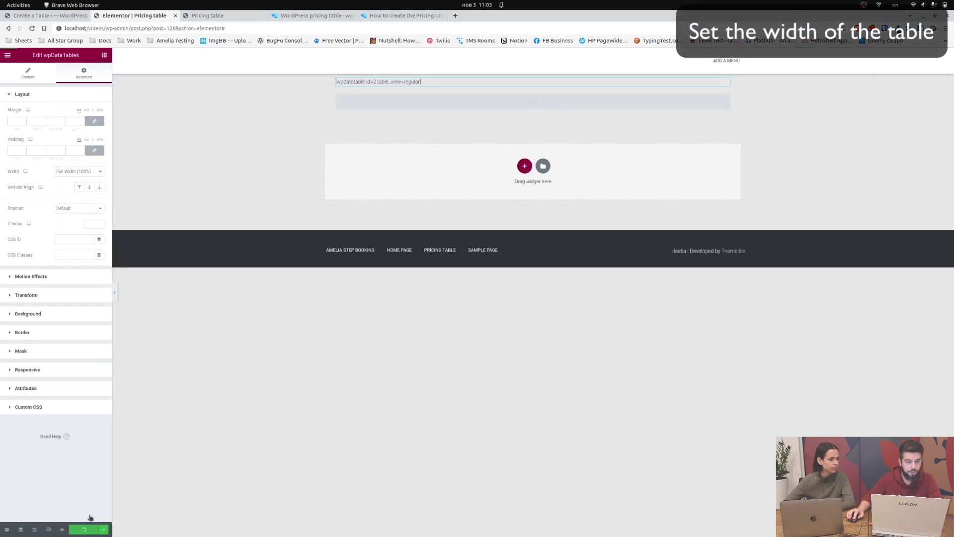
pyautogui.click(213, 17)
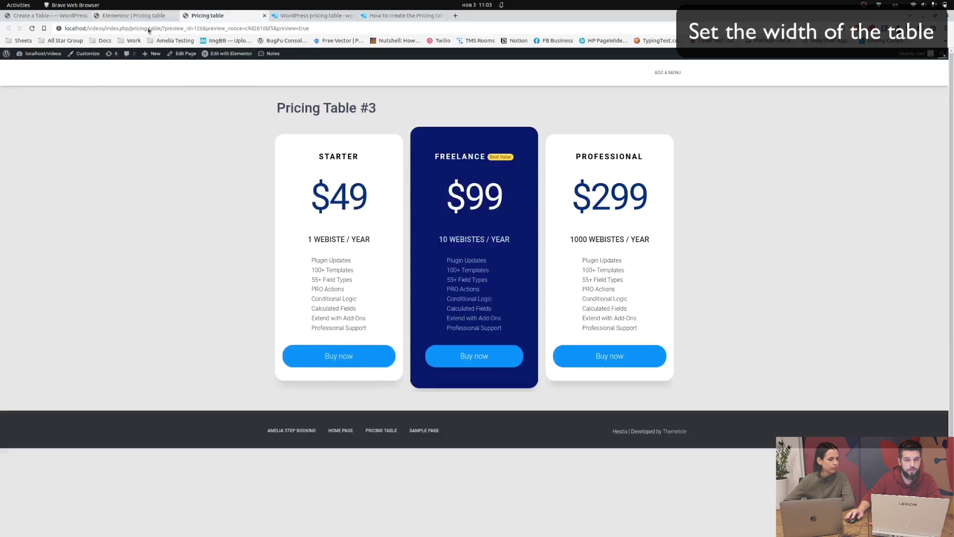
pyautogui.click(33, 29)
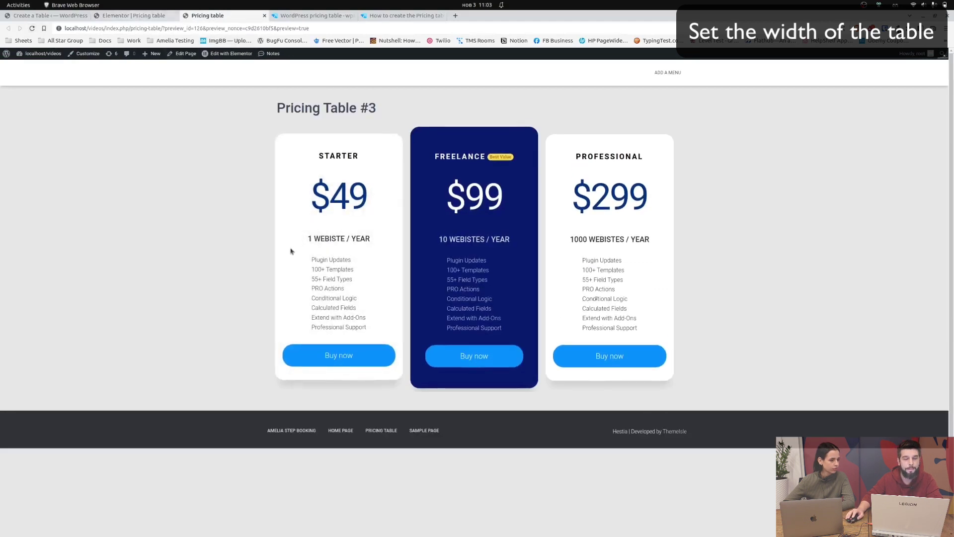
# Step: Inspect the table column's settings in the editor, then check the page preview again
pyautogui.click(140, 18)
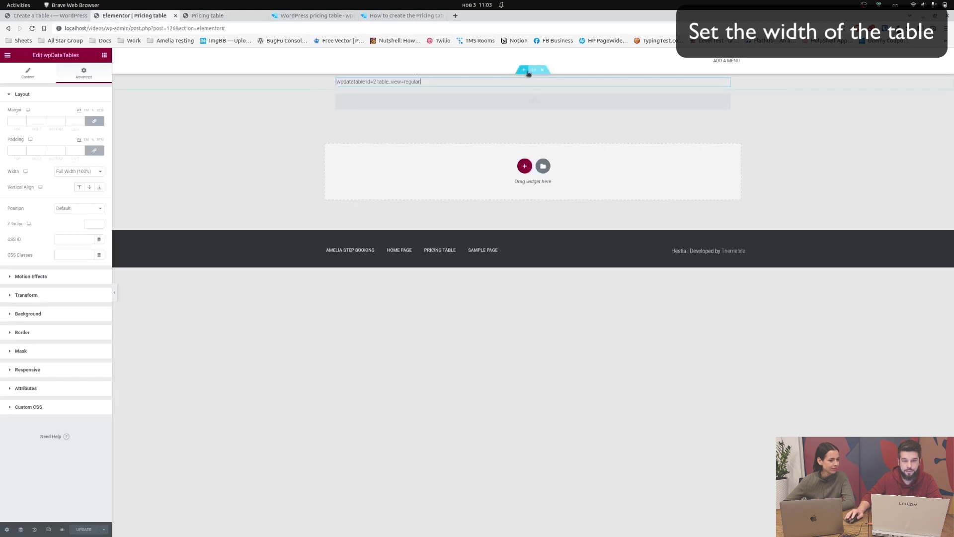
pyautogui.click(336, 79)
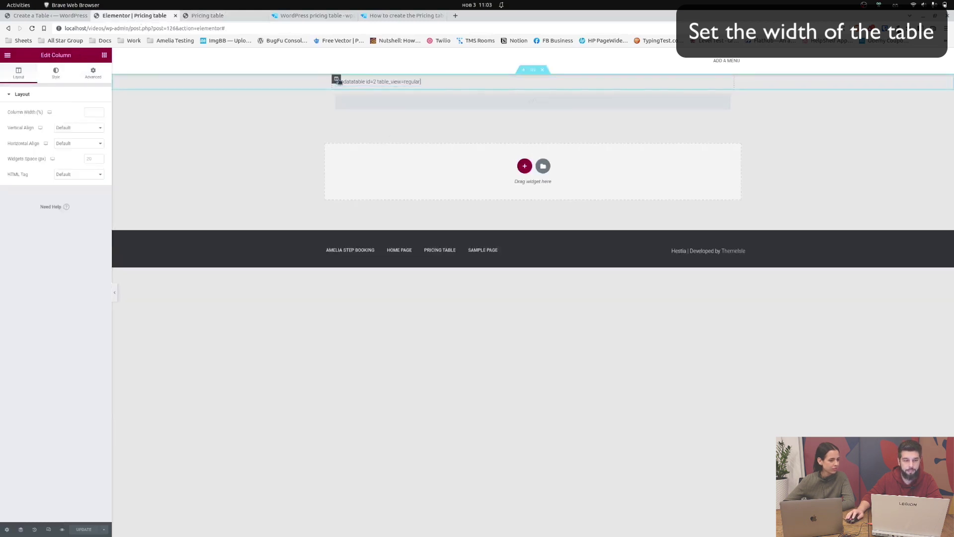
pyautogui.click(727, 83)
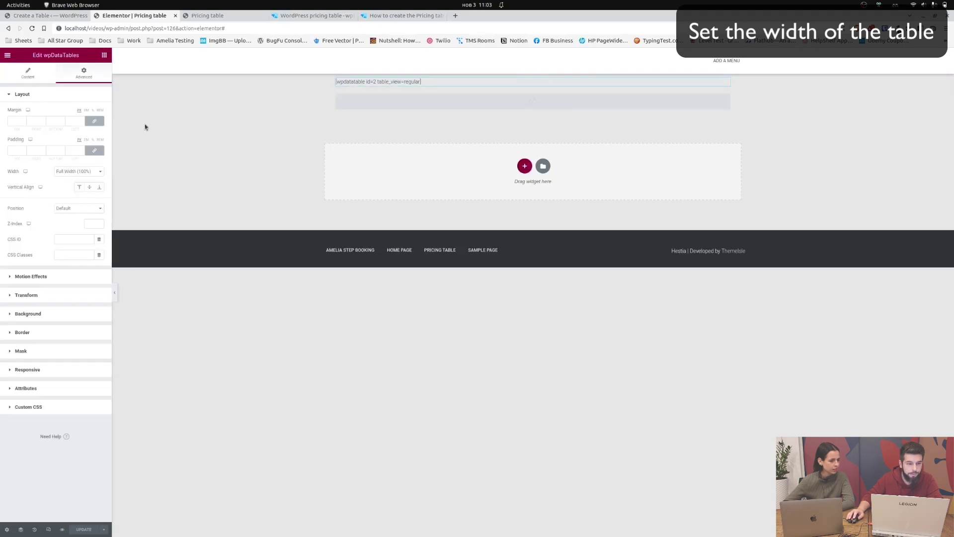
pyautogui.click(336, 78)
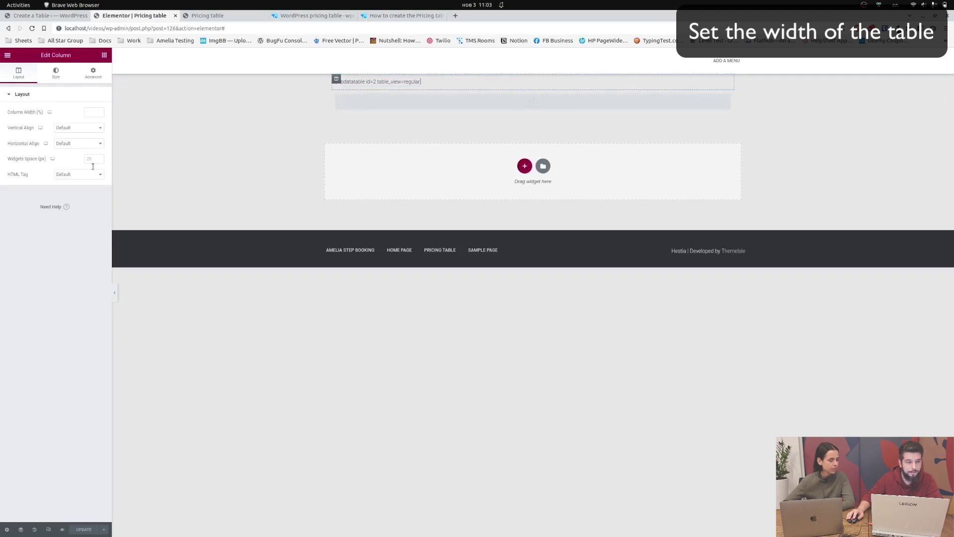
pyautogui.click(230, 16)
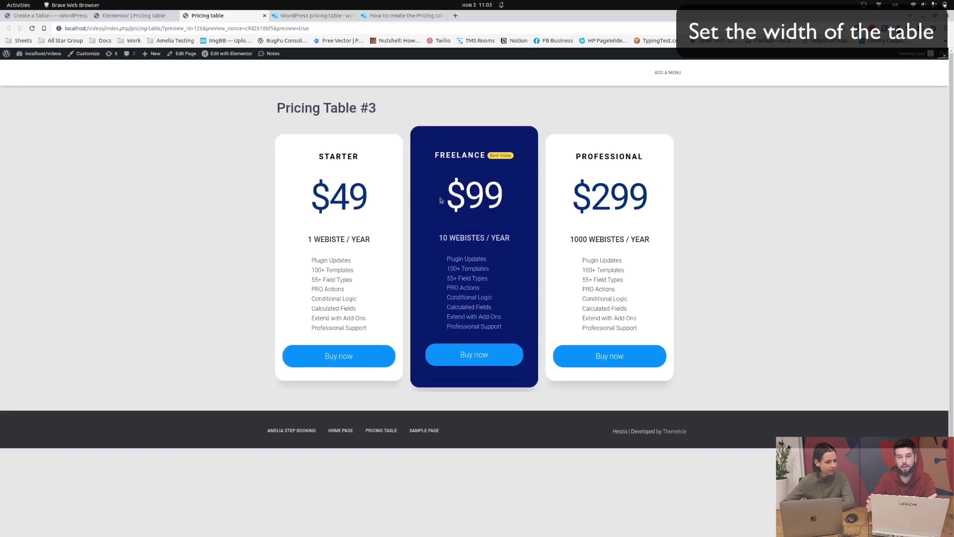
pyautogui.click(394, 16)
pyautogui.scroll(5, 298, 319)
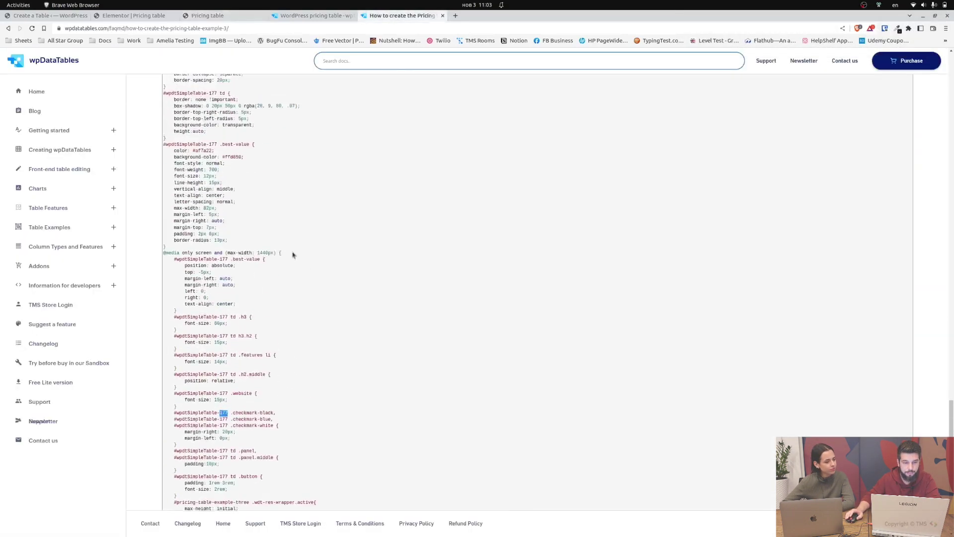
pyautogui.scroll(1, 242, 261)
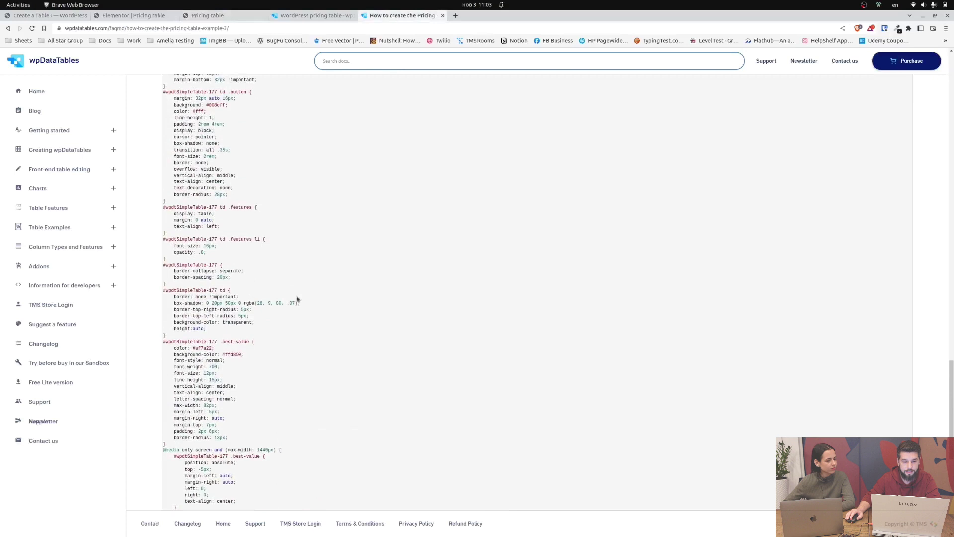
pyautogui.scroll(-3, 296, 299)
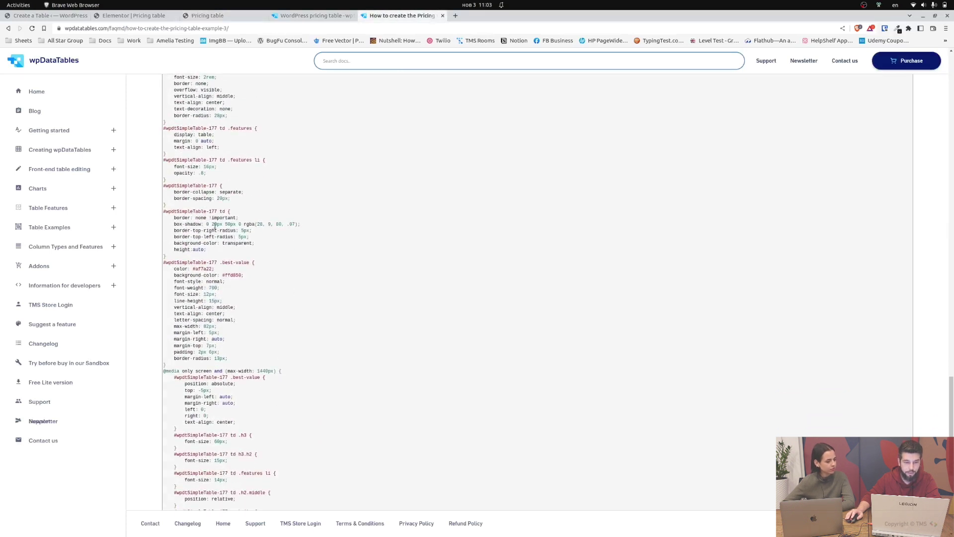